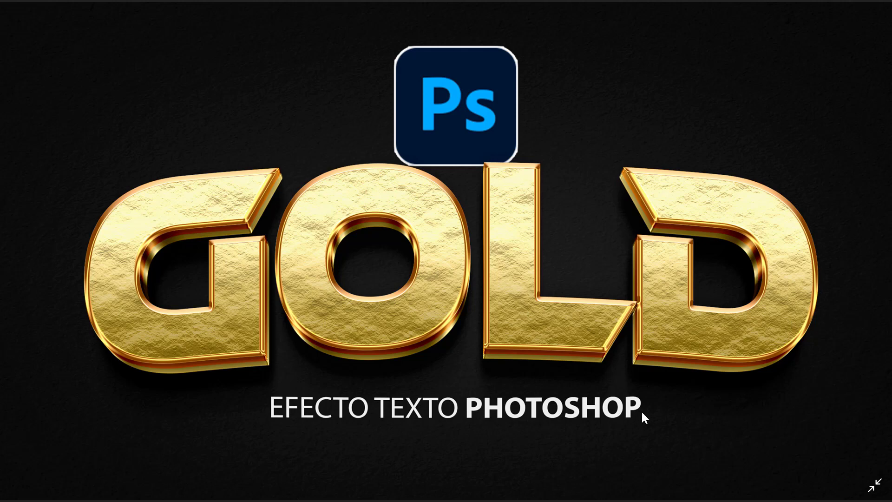
Exit full-screen view of the gold text thumbnail in Windows Photos
key(Escape)
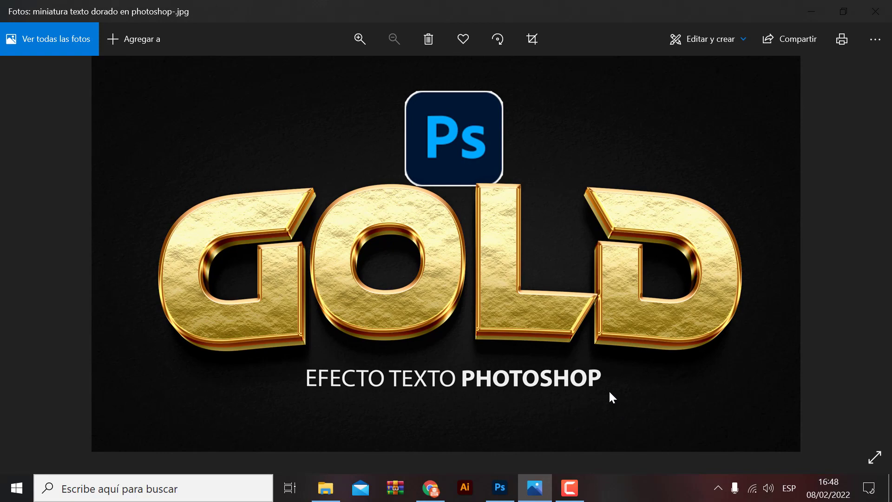
mouse_move(430, 488)
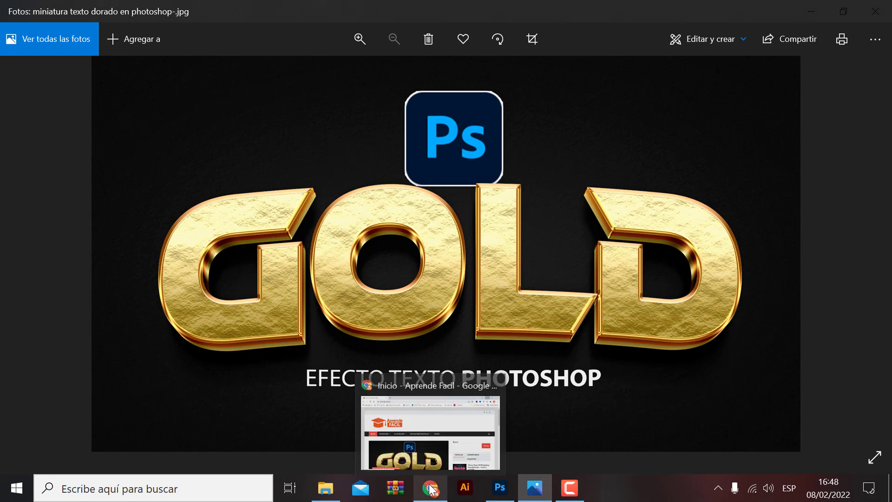
Bring Chrome forward and open the Texto dorado en photoshop article on Aprende Facil
click(430, 427)
scroll(650, 355, down, 1)
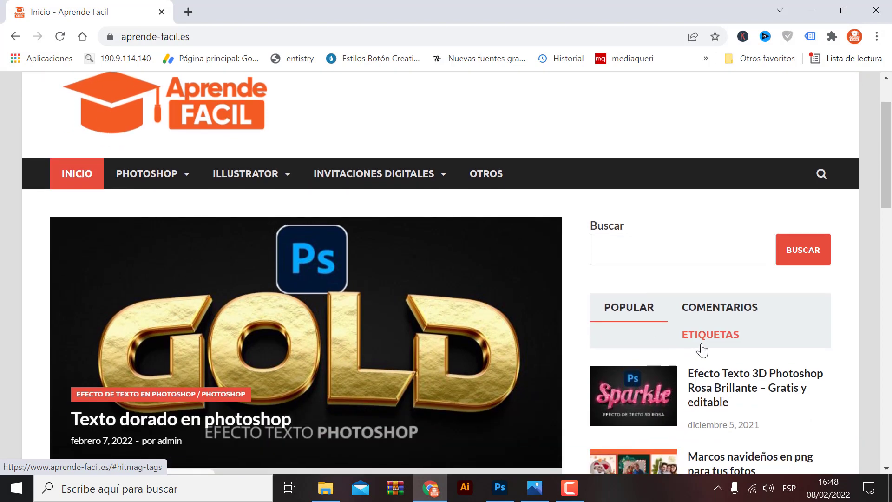
scroll(597, 324, up, 1)
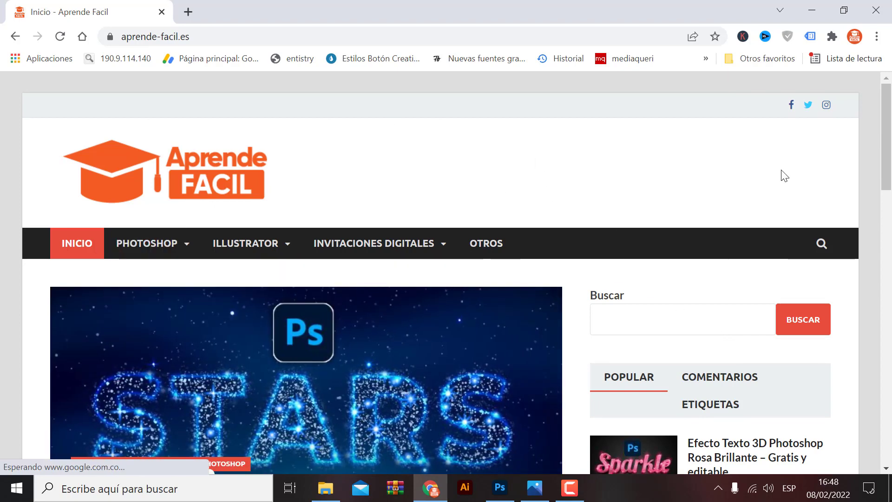
scroll(622, 195, down, 3)
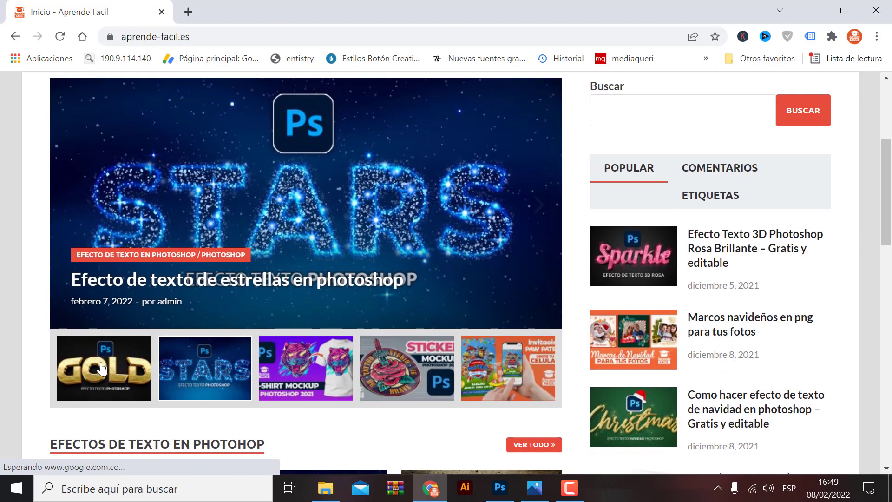
click(102, 368)
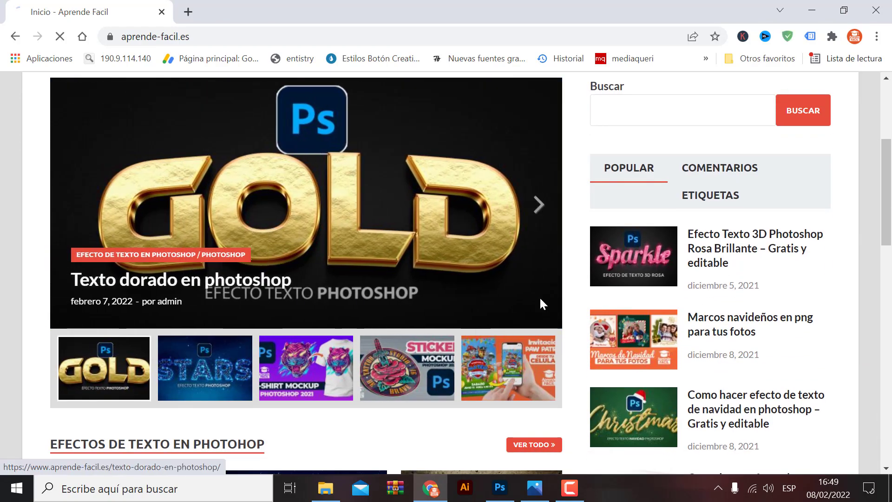
Scroll through the article and start the DESCARGAR EFECTO DE PHOTOSHOP download
scroll(377, 223, down, 2)
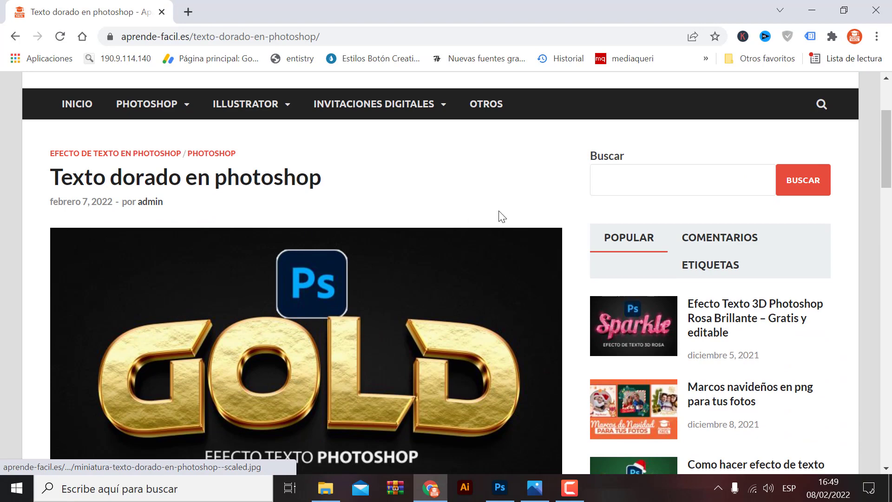
scroll(487, 226, up, 3)
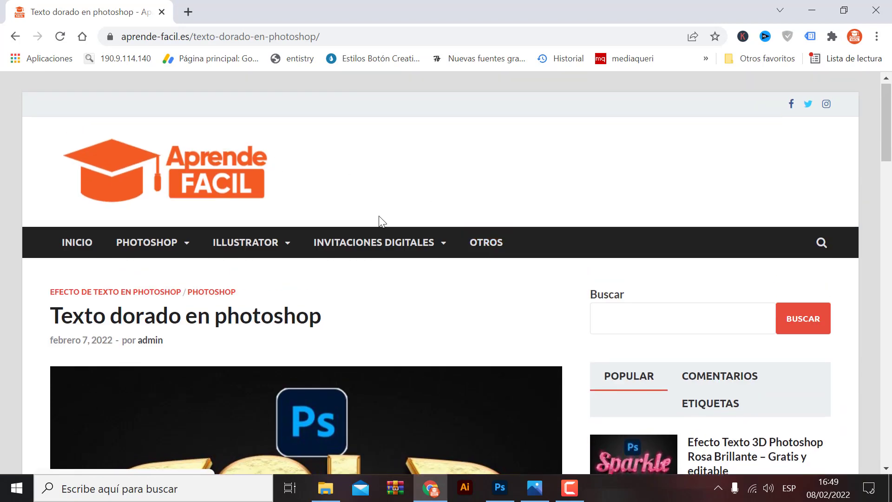
scroll(520, 181, down, 2)
scroll(534, 188, down, 1)
scroll(492, 202, down, 3)
scroll(514, 204, down, 2)
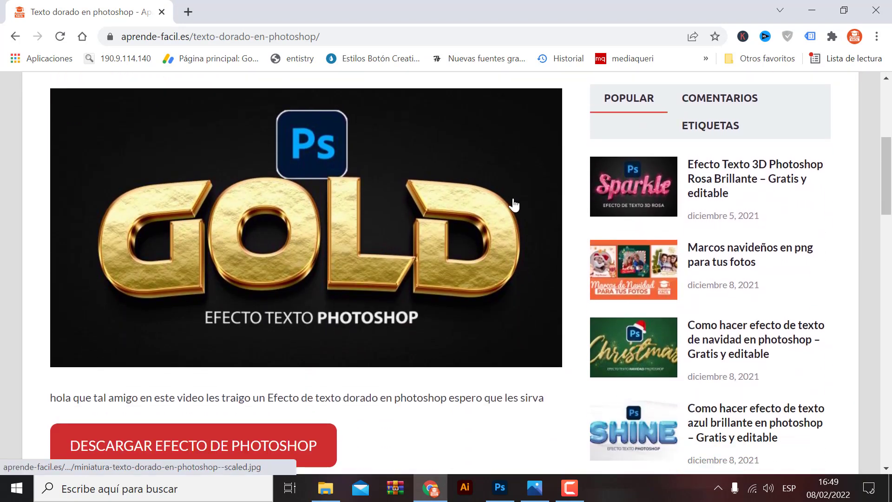
scroll(516, 219, down, 1)
scroll(557, 256, up, 1)
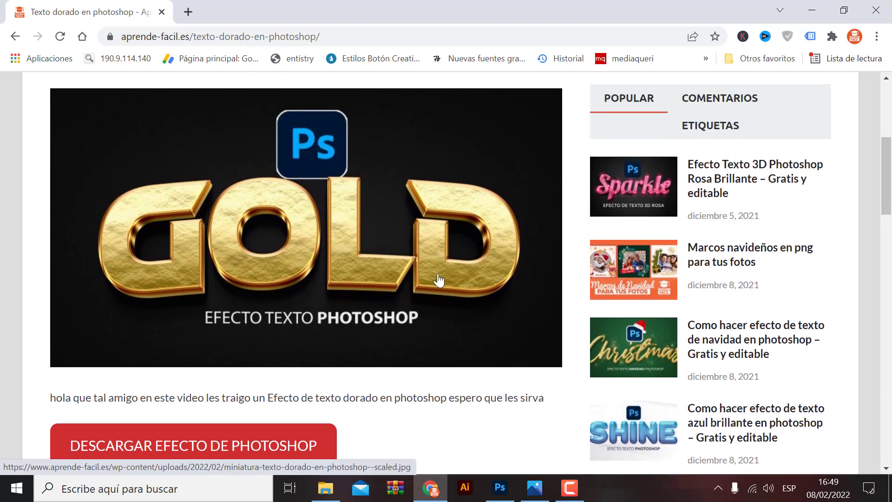
scroll(439, 280, down, 1)
scroll(232, 302, down, 1)
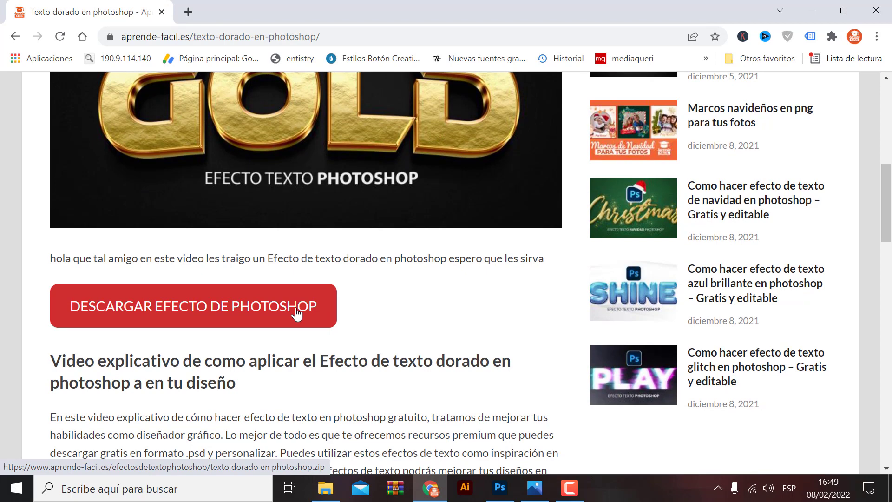
click(188, 310)
Save the texto dorado en photoshop ZIP to Escritorio, then minimize Chrome after downloading
click(84, 212)
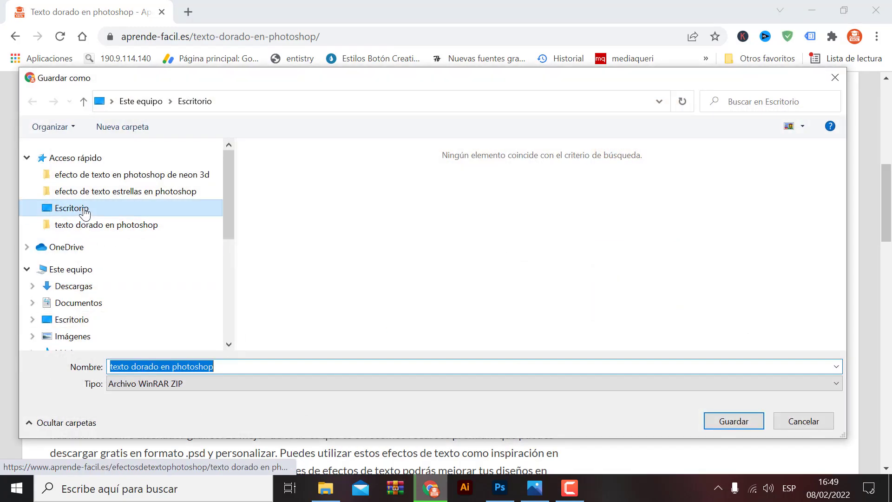
click(719, 421)
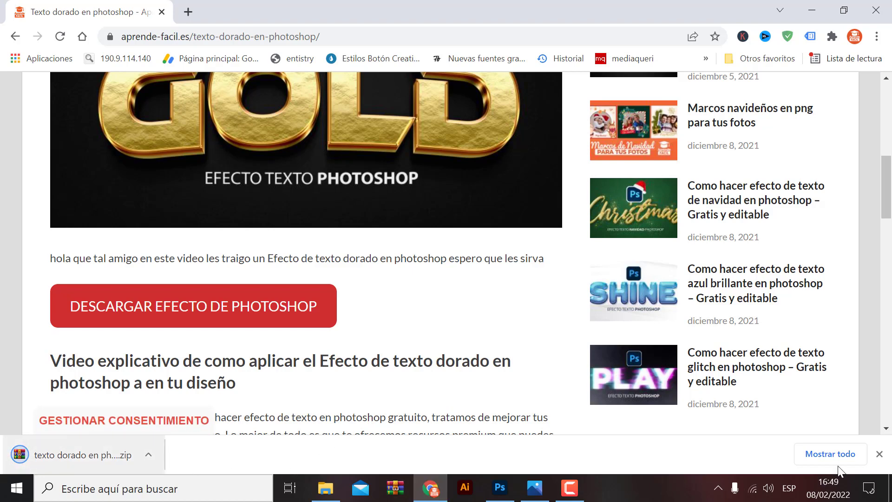
click(890, 488)
Move the ZIP mid-desktop and extract its contents there with Extraer aquí
click(27, 196)
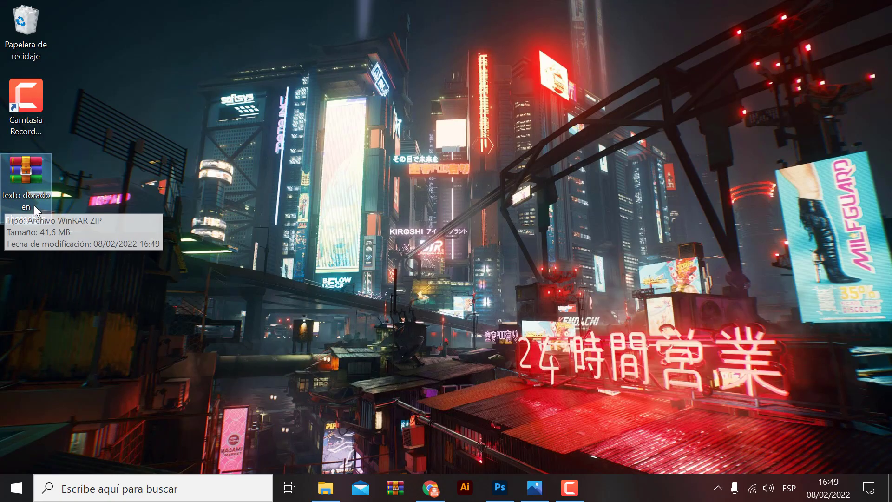
drag(24, 183, 280, 133)
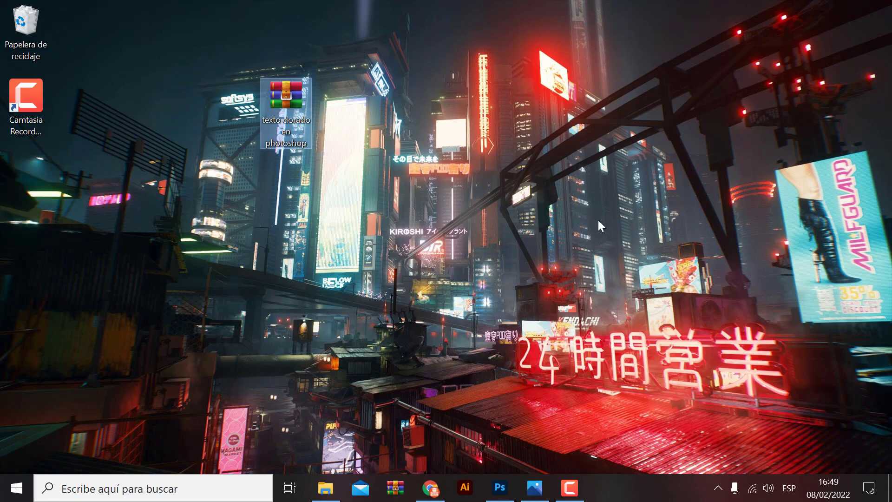
right_click(283, 98)
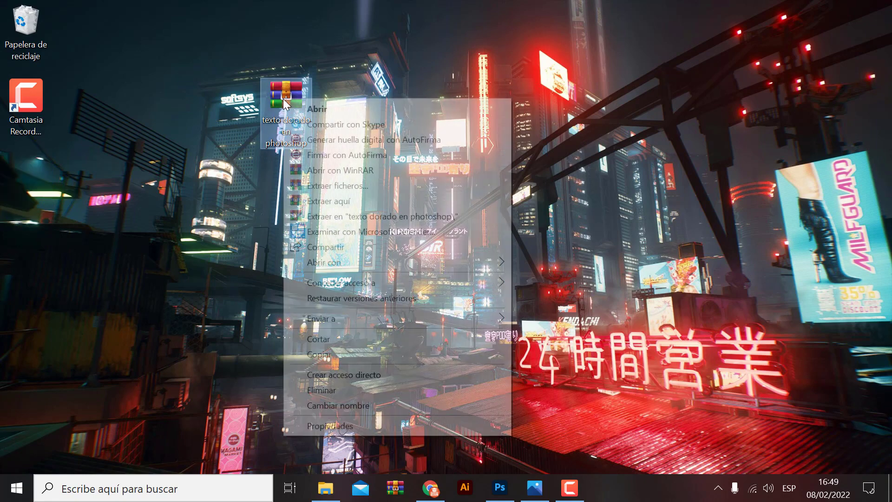
click(355, 198)
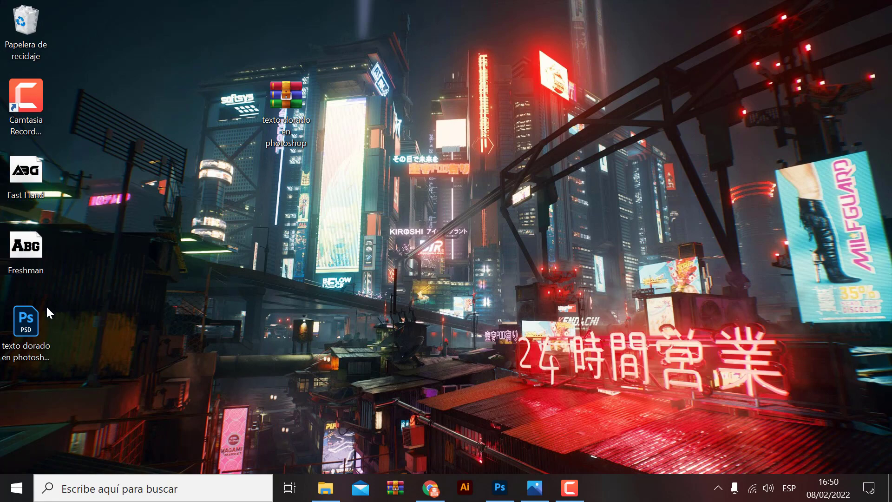
Delete the ZIP and arrange the PSD, Freshman and Fast Hand files mid-desktop
click(45, 325)
drag(377, 104, 271, 184)
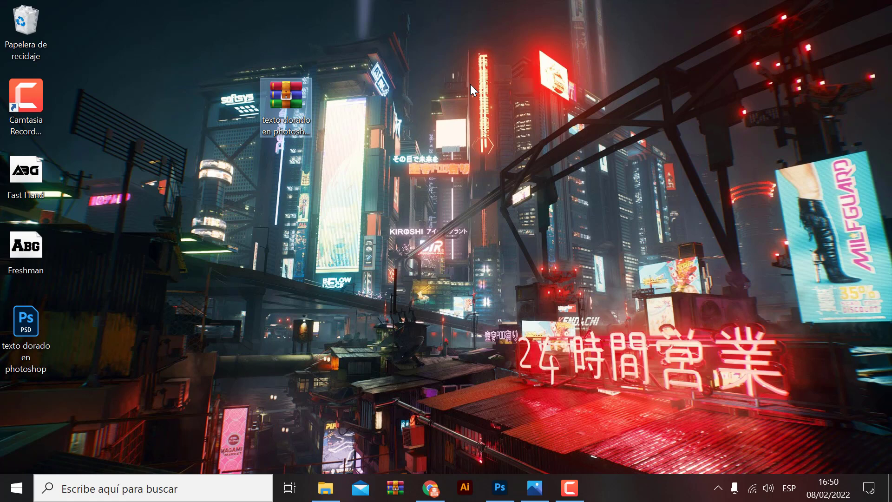
key(Delete)
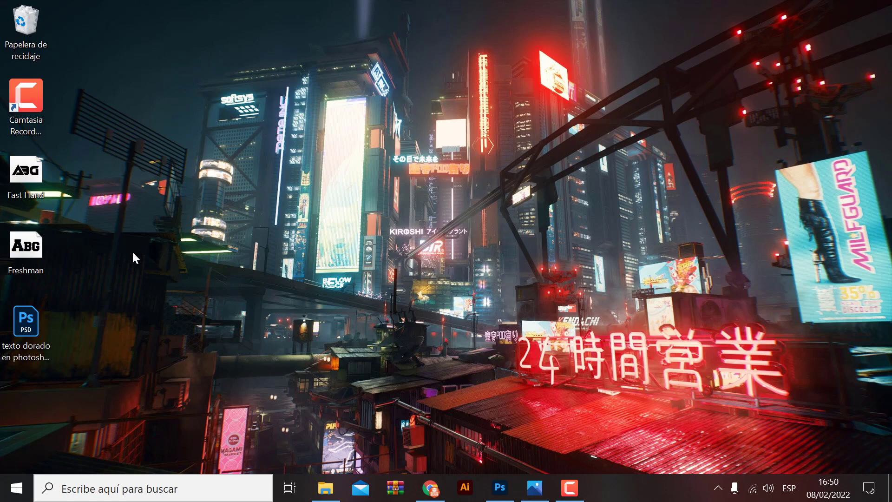
drag(16, 356, 328, 207)
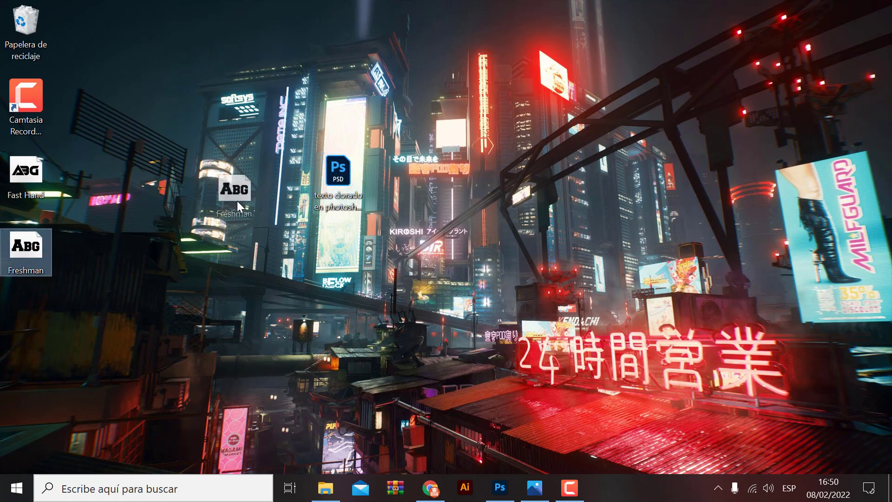
drag(44, 264, 304, 190)
drag(44, 189, 223, 185)
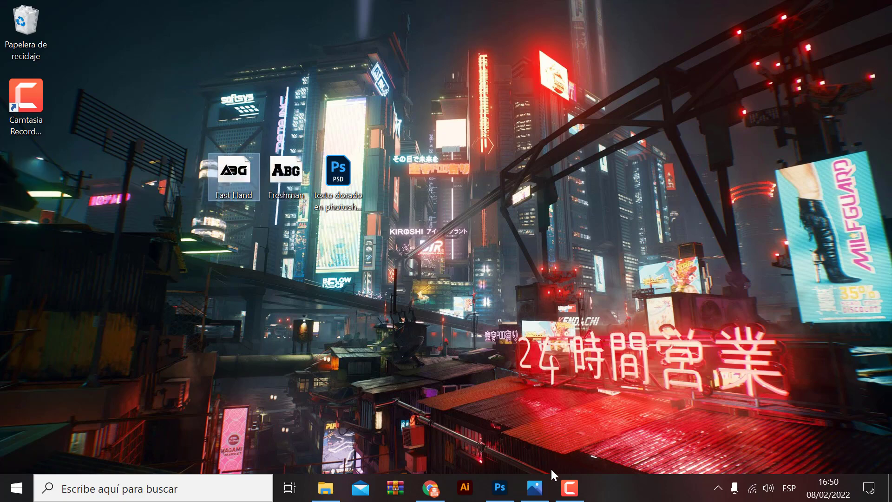
click(539, 483)
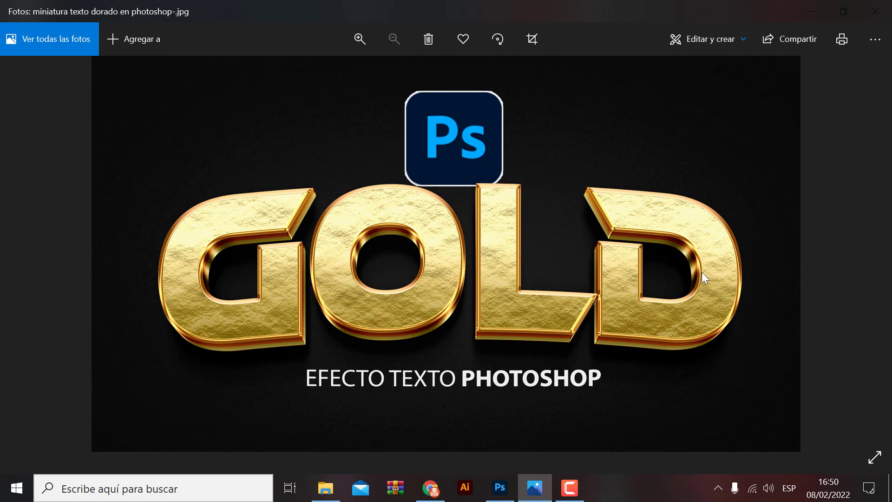
click(811, 9)
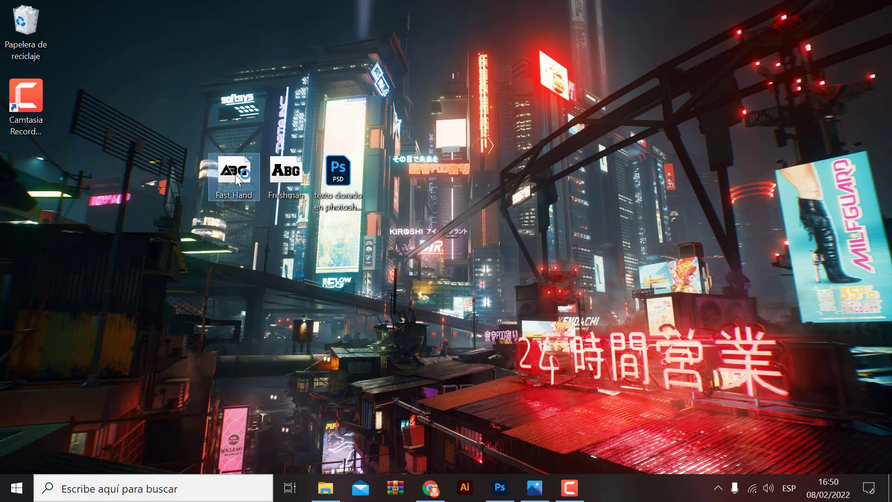
Install the Fast Hand font, skip the replace prompt, and close the font viewer
double_click(235, 174)
click(81, 53)
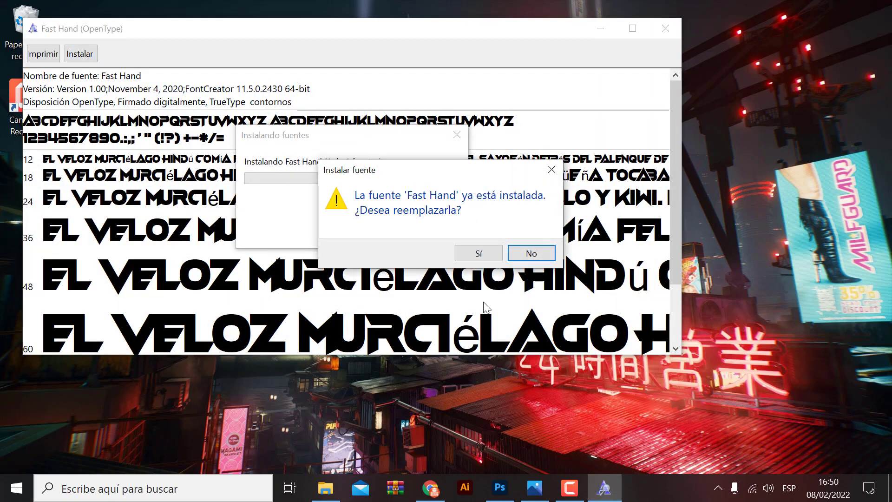
click(552, 171)
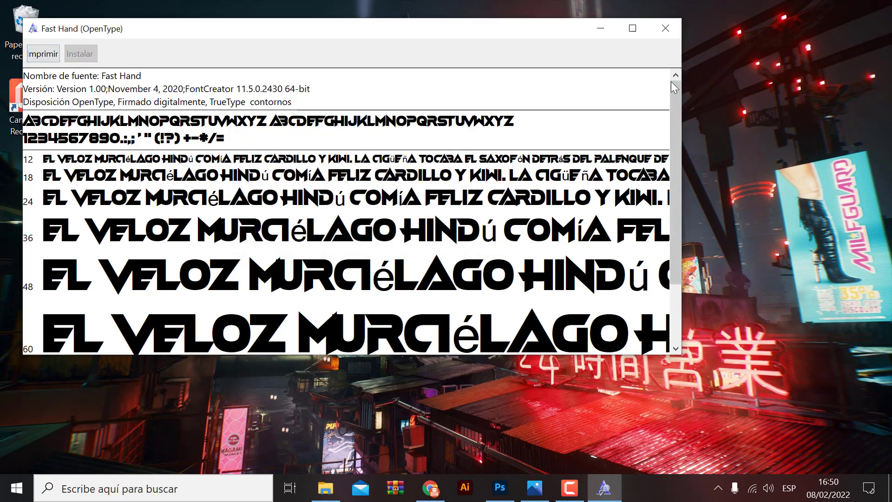
click(665, 28)
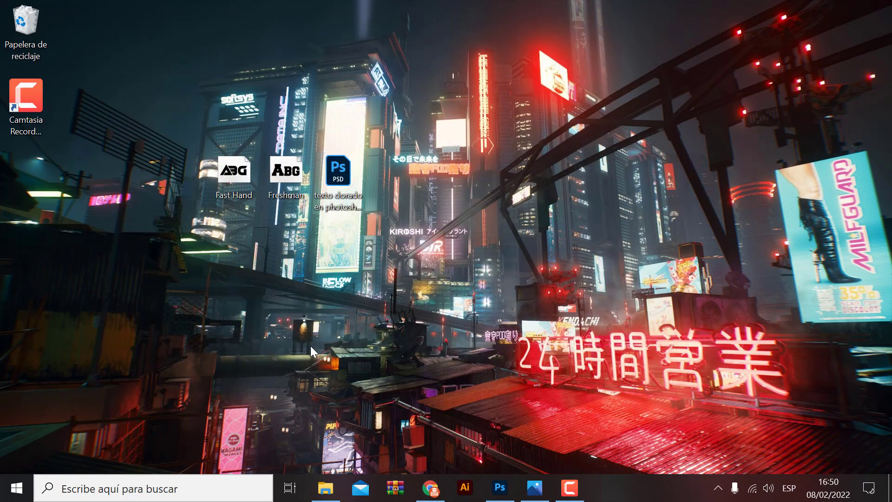
click(343, 191)
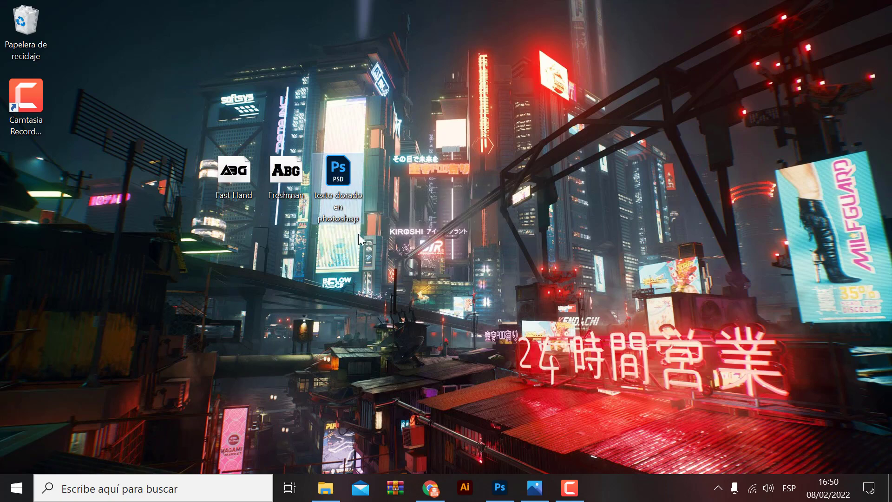
Open texto dorado en photoshop.psd in Photoshop, accepting the colour profile
double_click(341, 174)
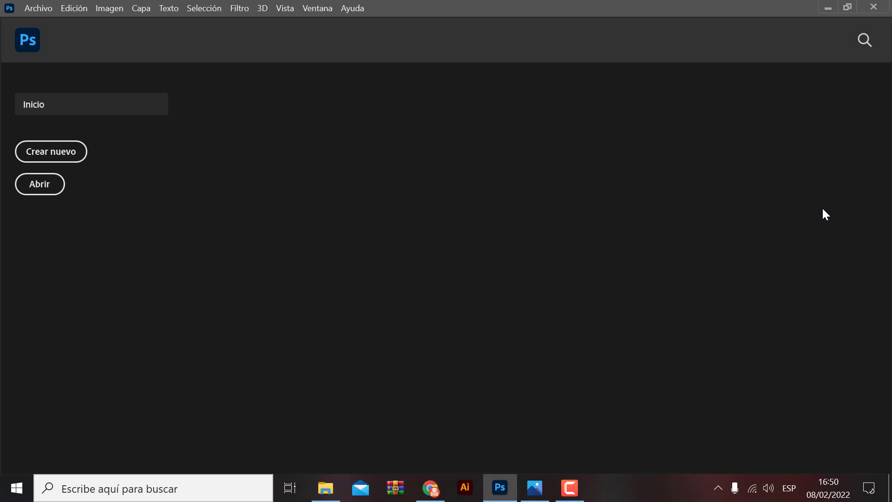
click(501, 258)
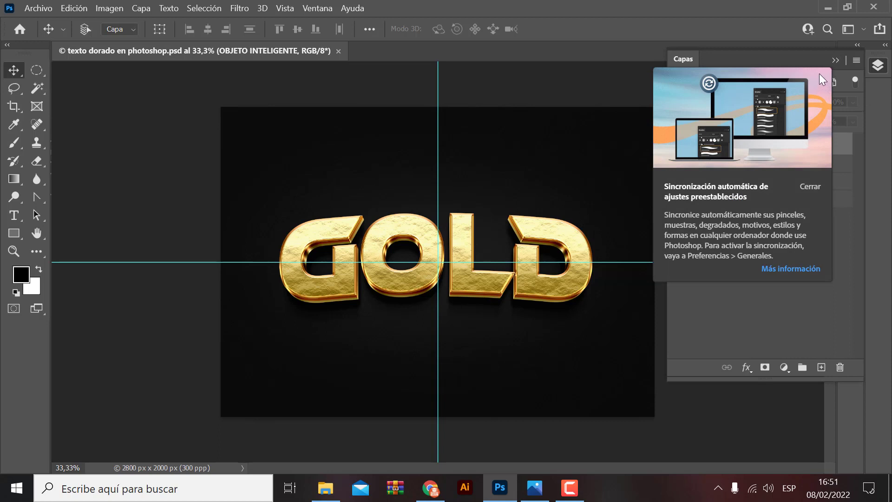
click(810, 187)
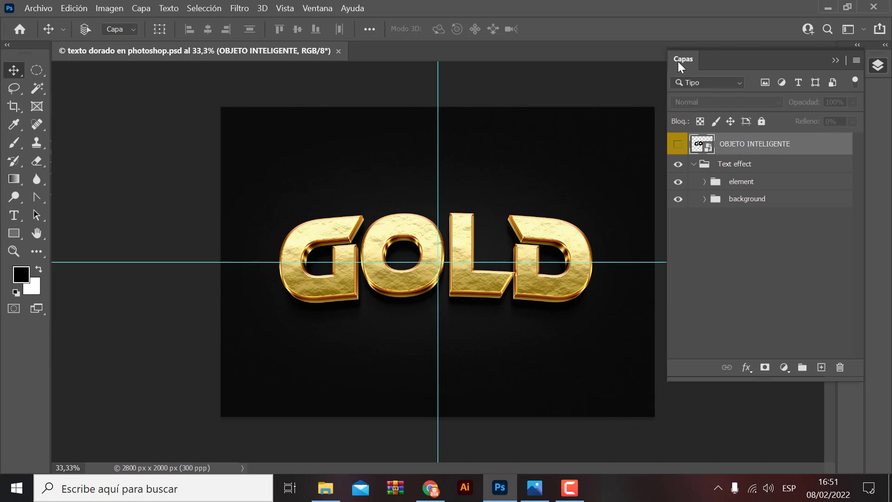
Collapse the Layers panel, toggling it with F7 to leave it hidden
click(835, 60)
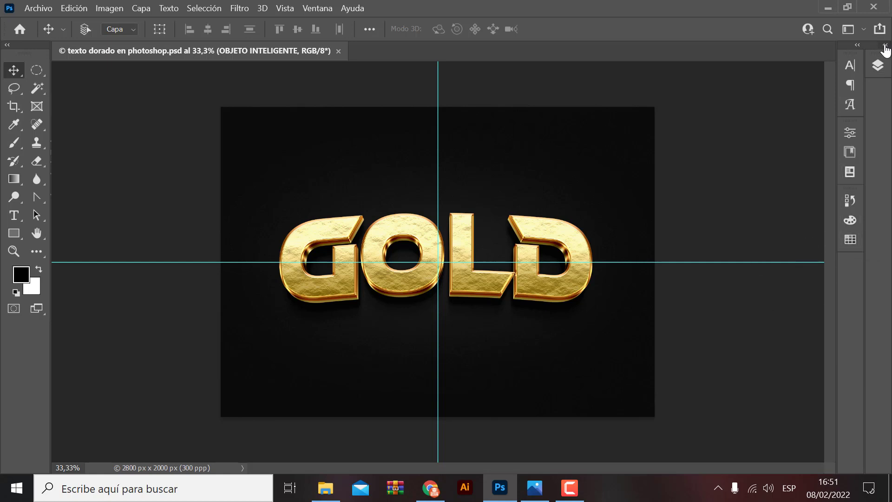
click(880, 64)
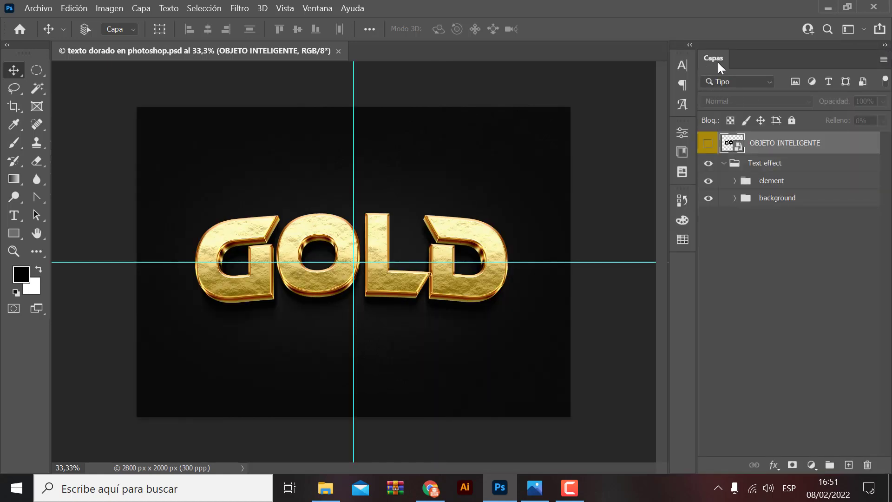
click(884, 44)
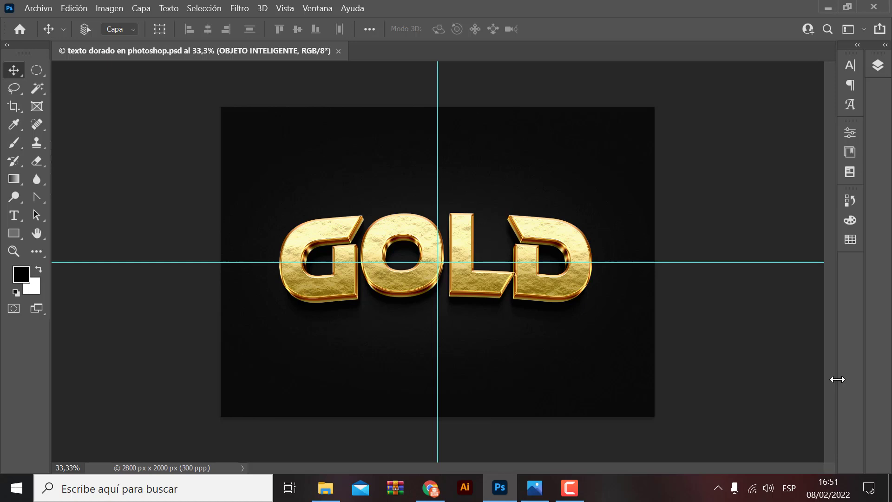
key(F7)
key(F7)
key(F7)
key(F7)
key(F7)
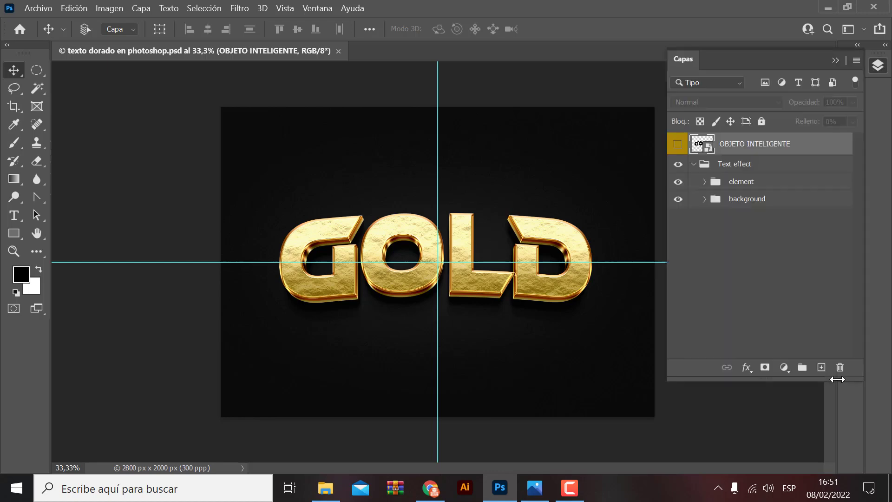
key(F7)
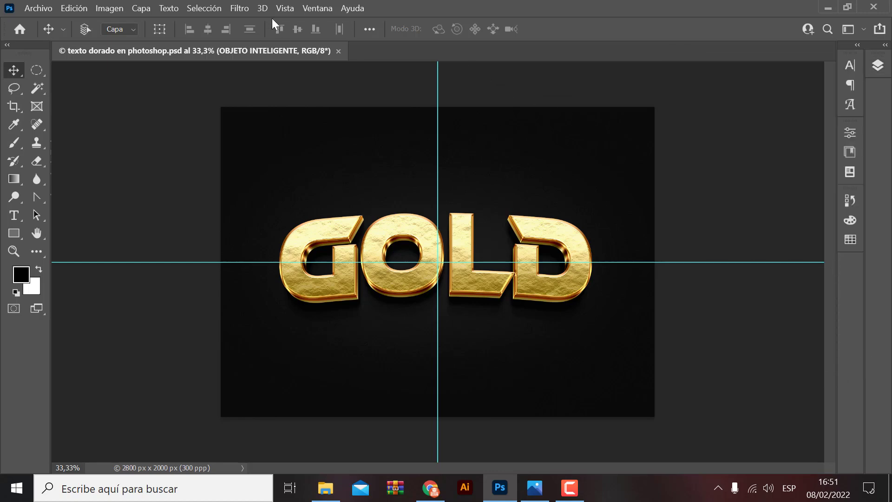
Show the Layers panel from Ventana > Capas and keep it docked beside the canvas
click(322, 8)
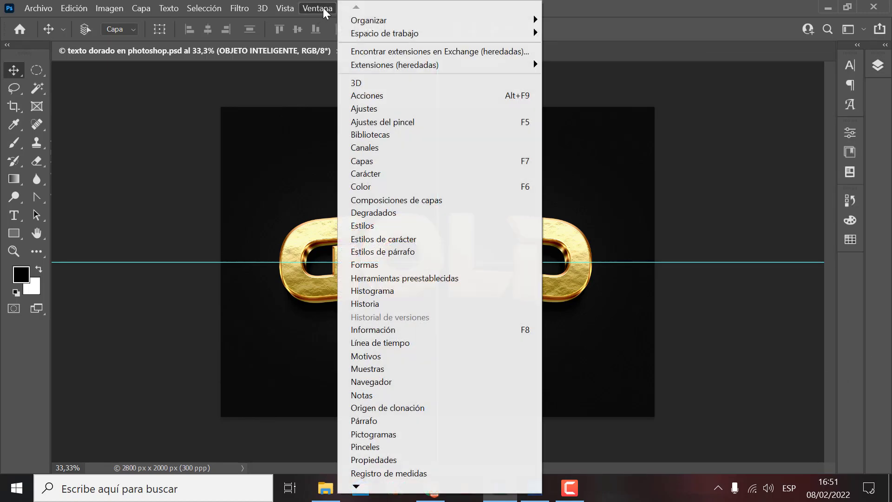
click(357, 161)
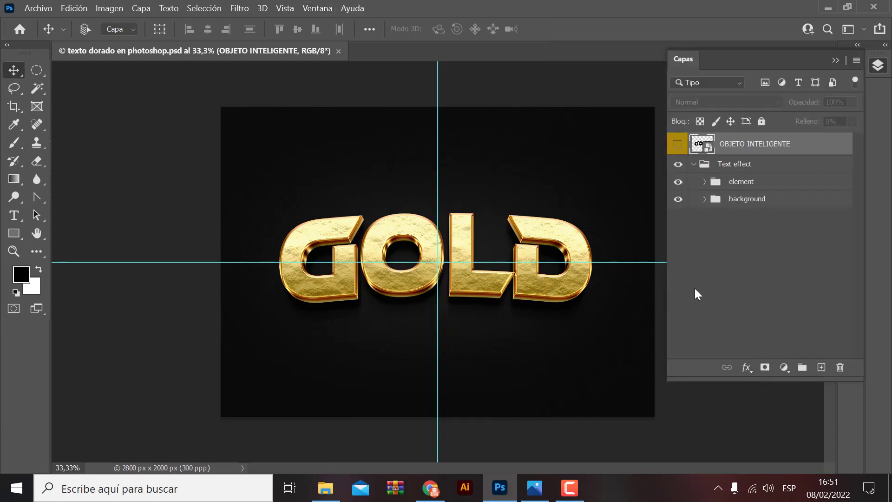
click(885, 45)
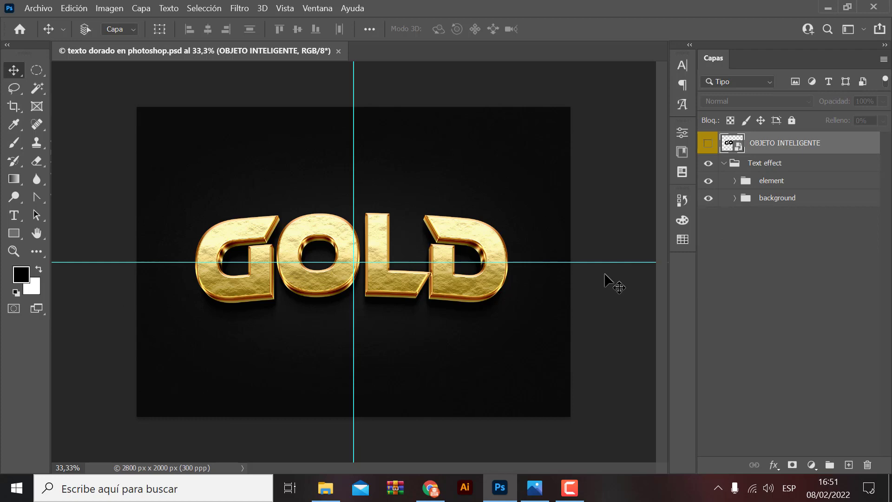
Toggle the guides with Ctrl+; so they end up hidden
key(ctrl+semicolon)
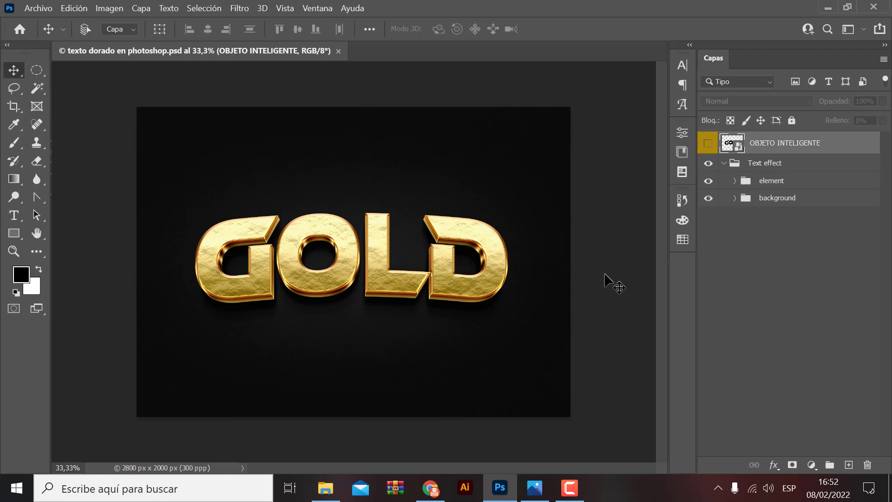
key(ctrl+semicolon)
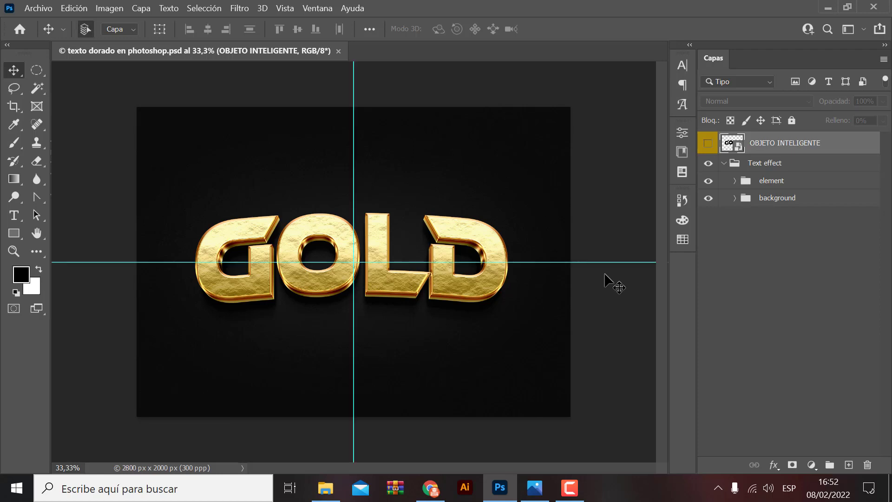
key(ctrl+semicolon)
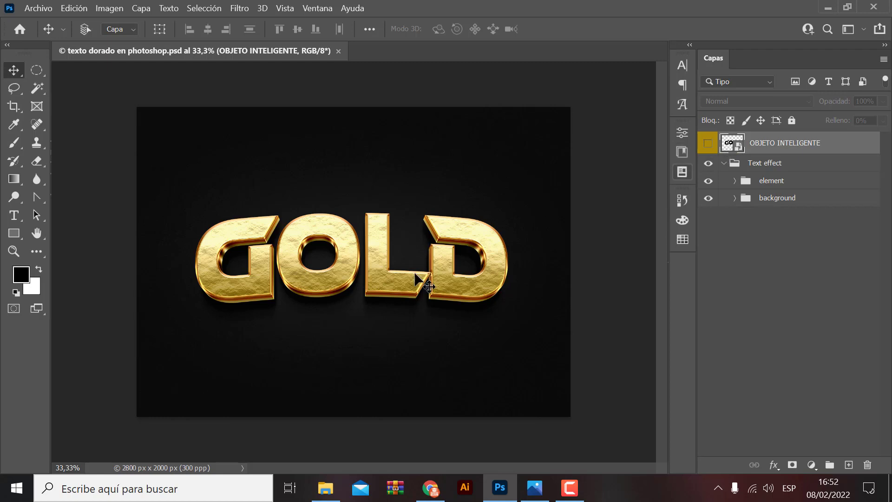
Open OBJETO INTELIGENTE's contents as 3d13182.psb, keeping the embedded profile, and compare both tabs
double_click(735, 148)
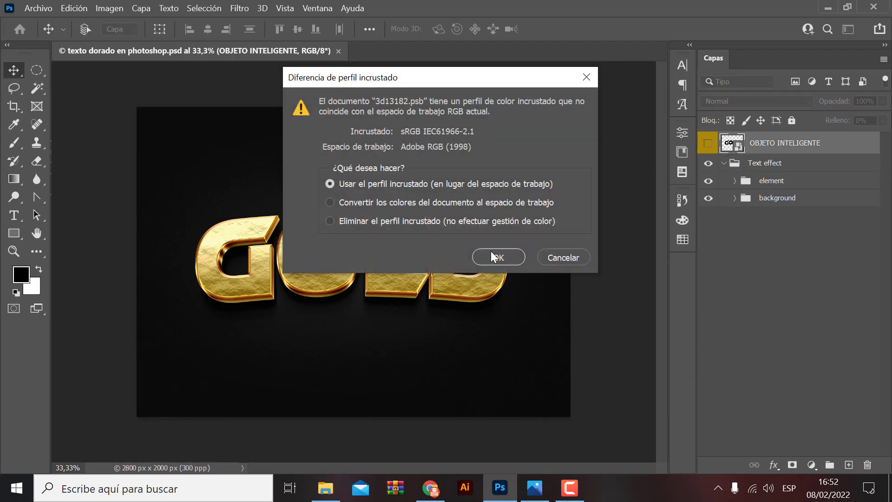
click(492, 253)
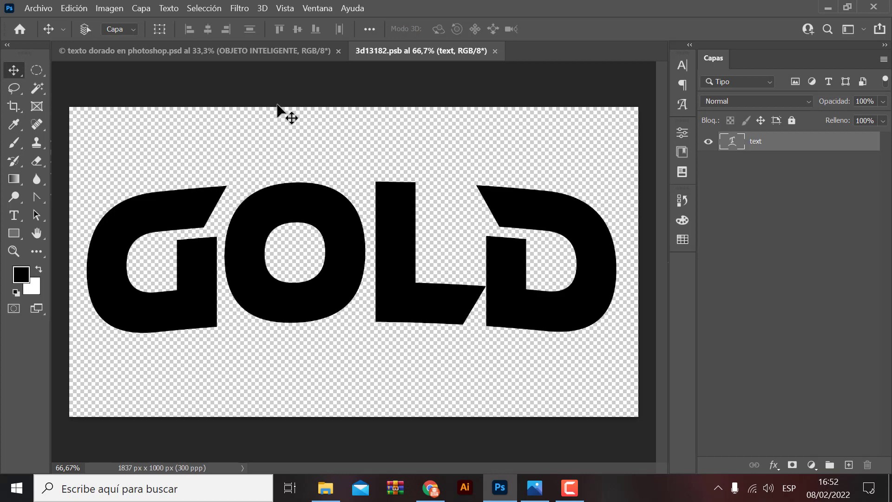
click(227, 47)
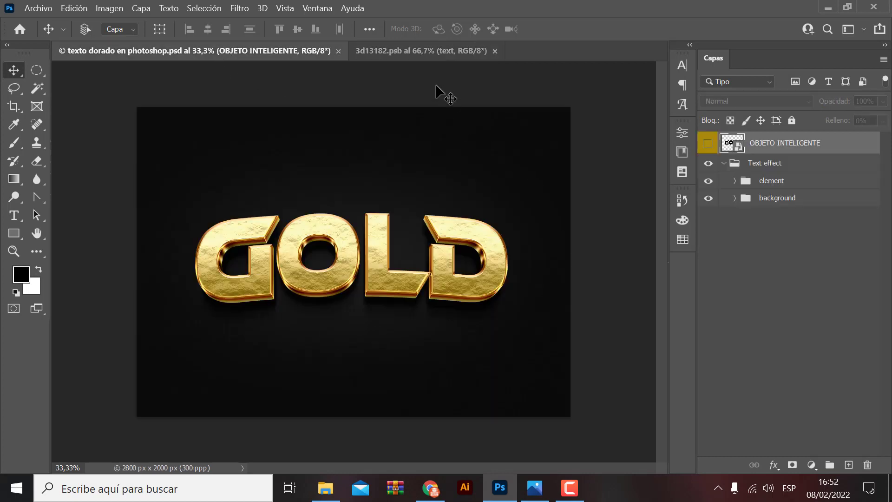
click(420, 50)
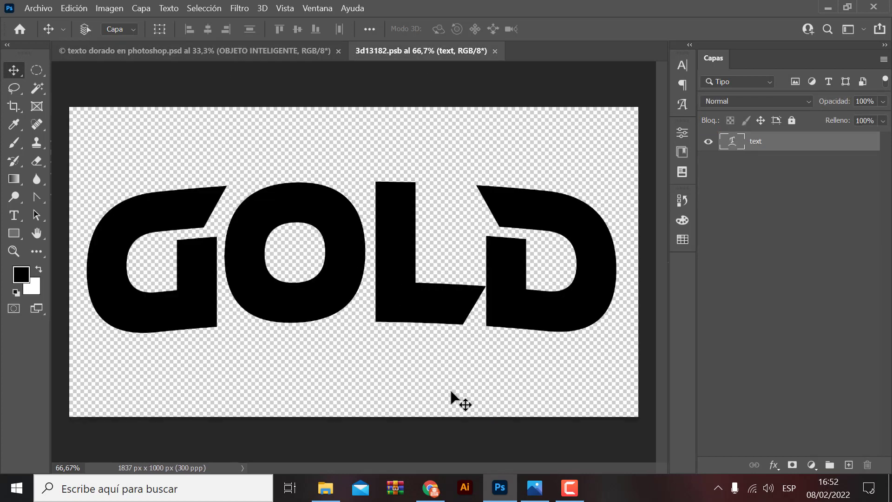
click(235, 52)
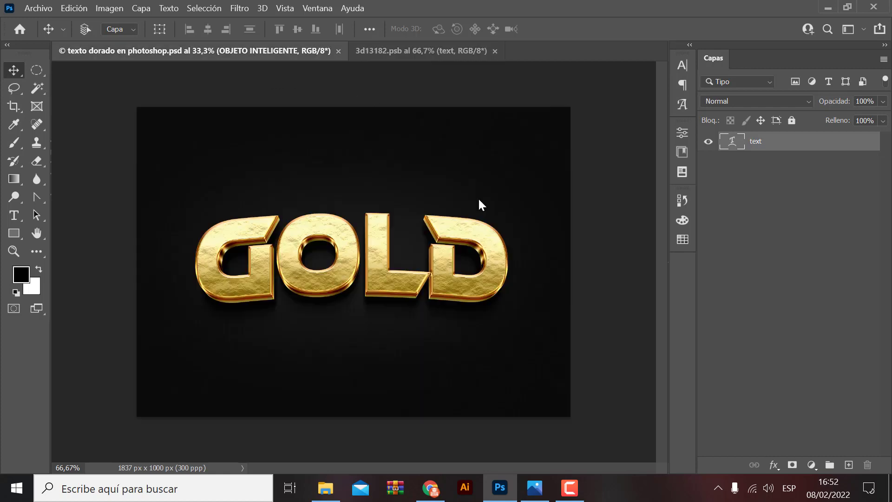
click(413, 51)
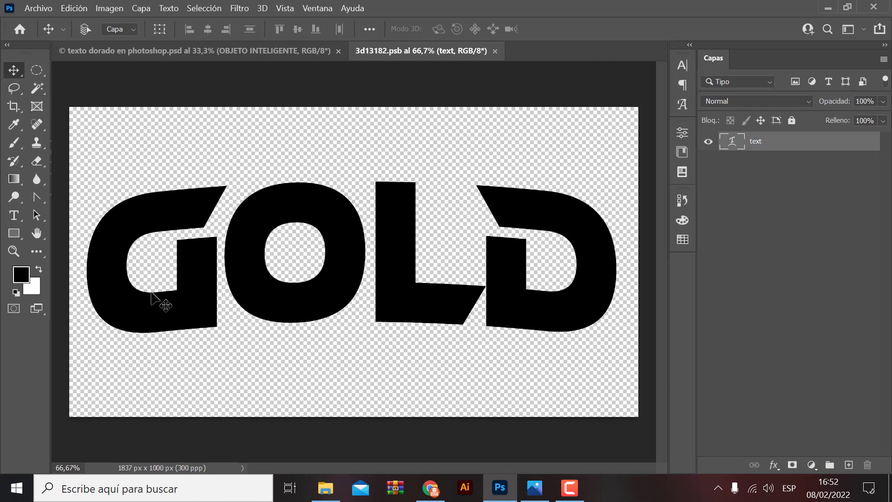
Retype the arched GOLD text layer as TEXTO, commit it, and zoom out
click(237, 45)
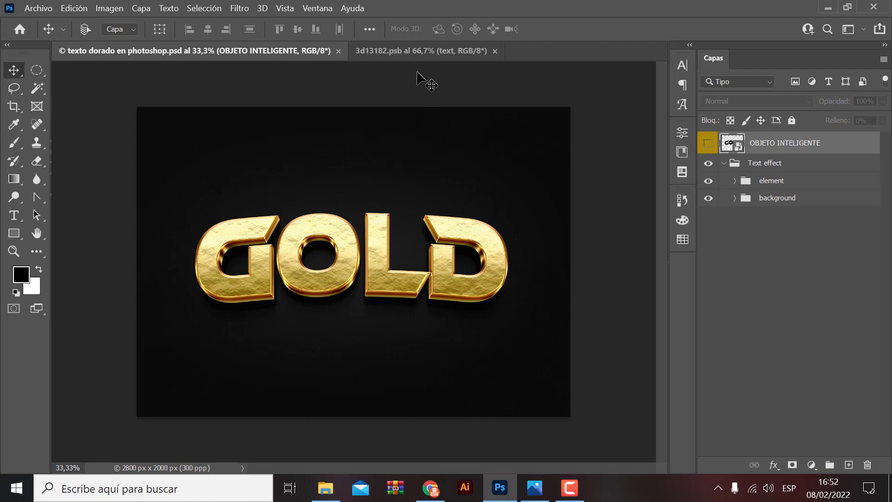
click(403, 49)
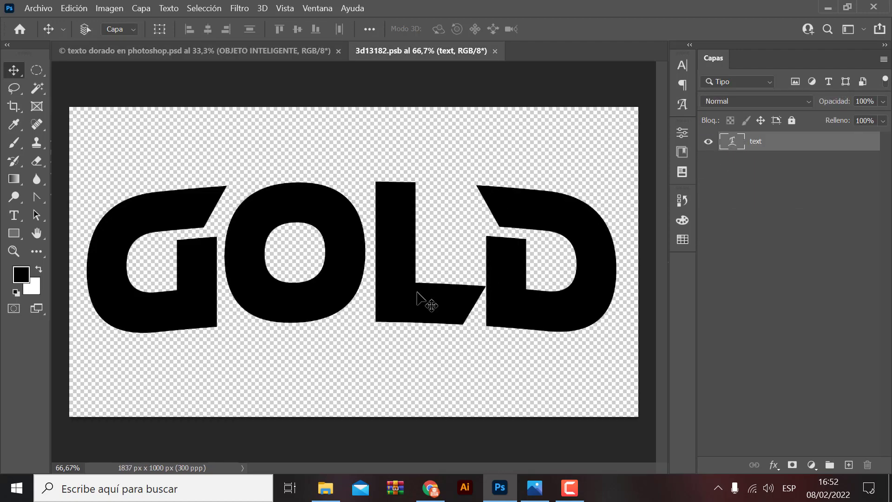
double_click(399, 293)
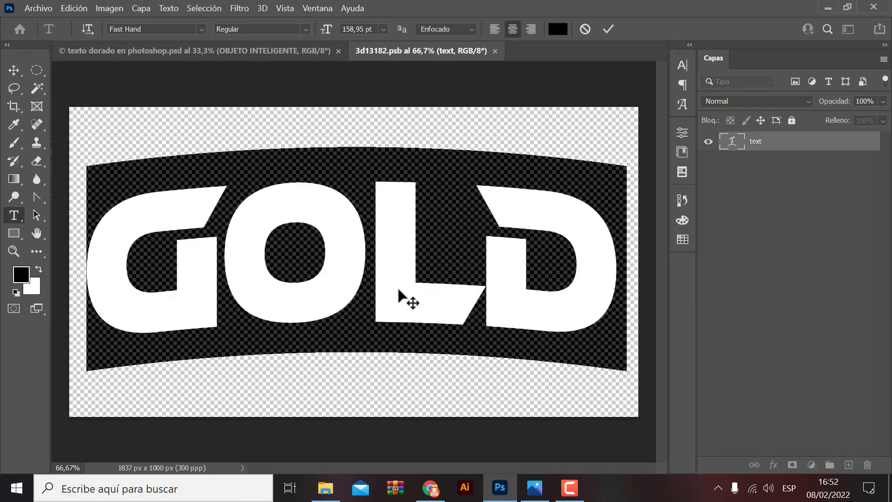
text(TEX)
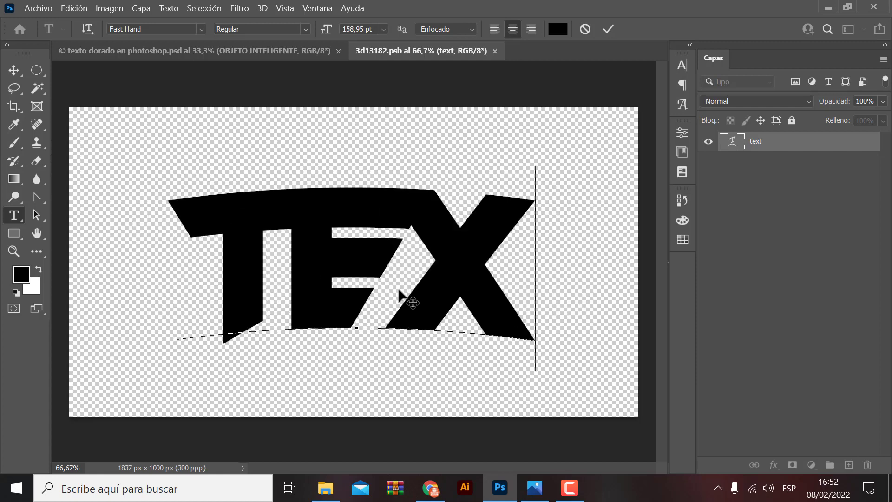
text(TO)
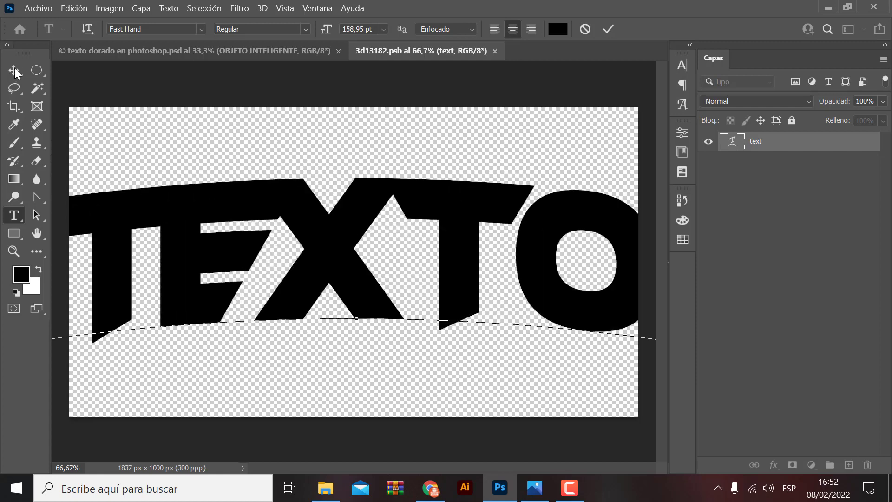
click(15, 71)
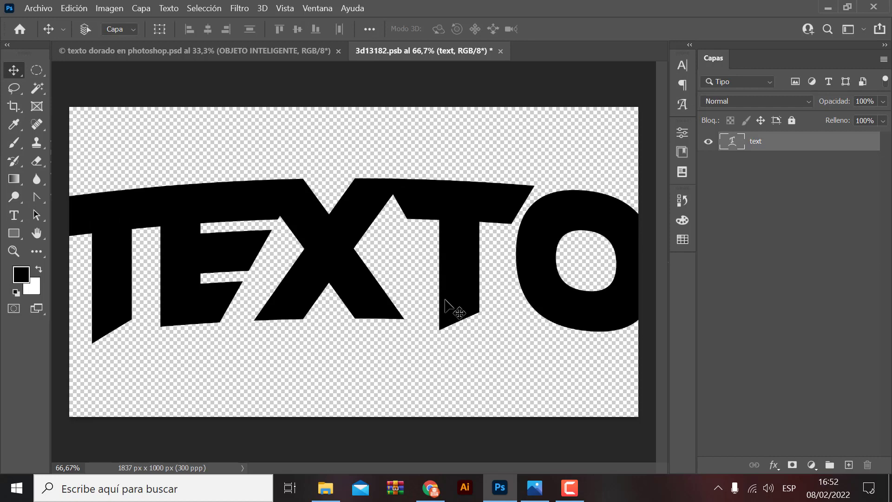
key(ctrl+minus)
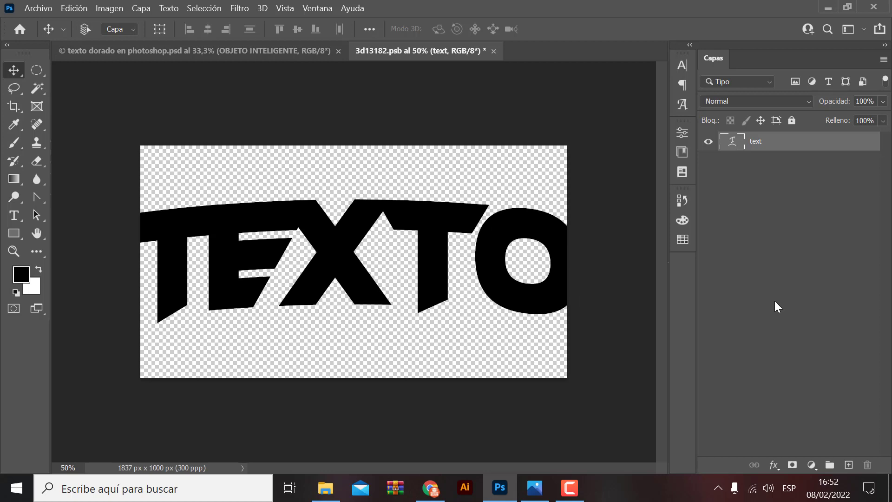
Crop with the Proporción preset, extending both sides to 2251 × 1000 px
click(13, 107)
click(98, 30)
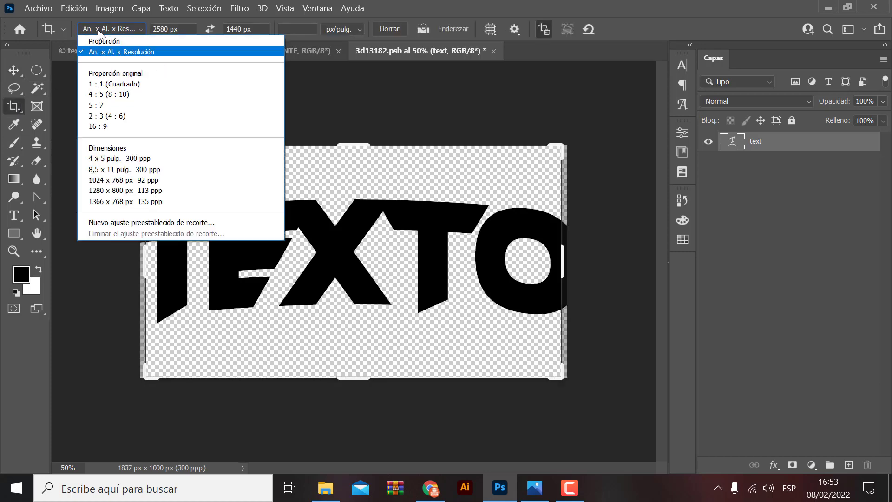
click(114, 43)
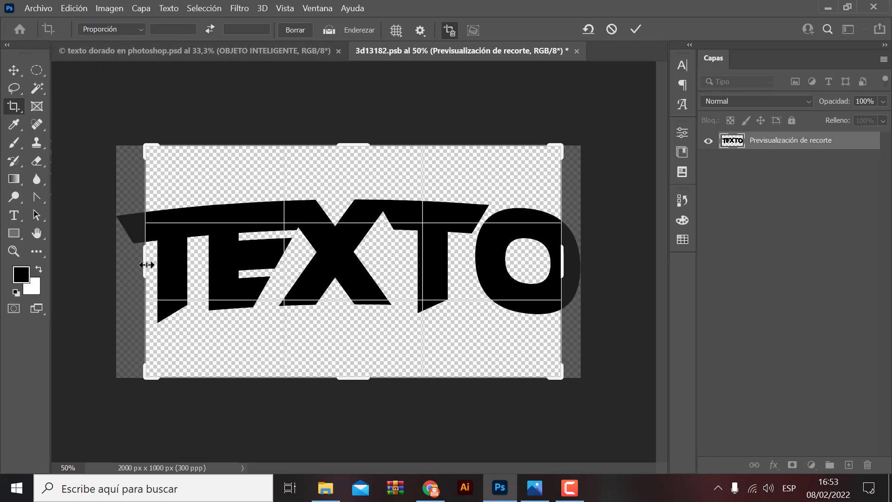
drag(147, 265, 116, 266)
drag(589, 268, 613, 269)
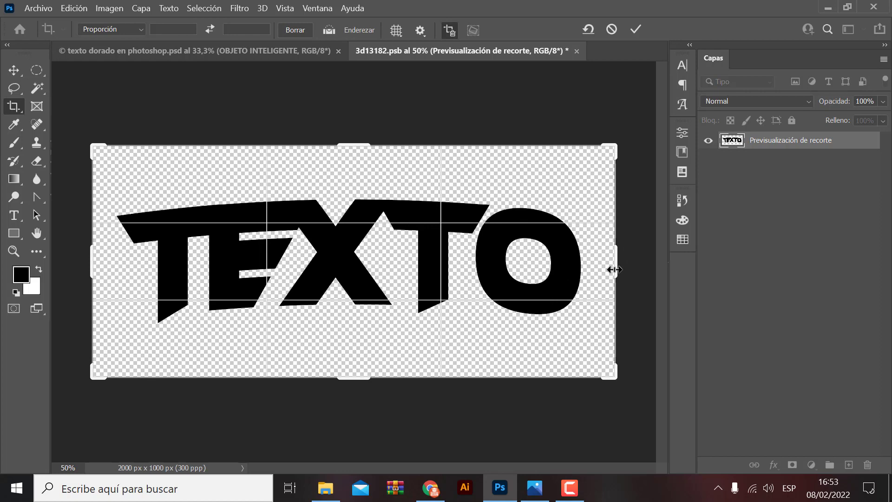
click(15, 69)
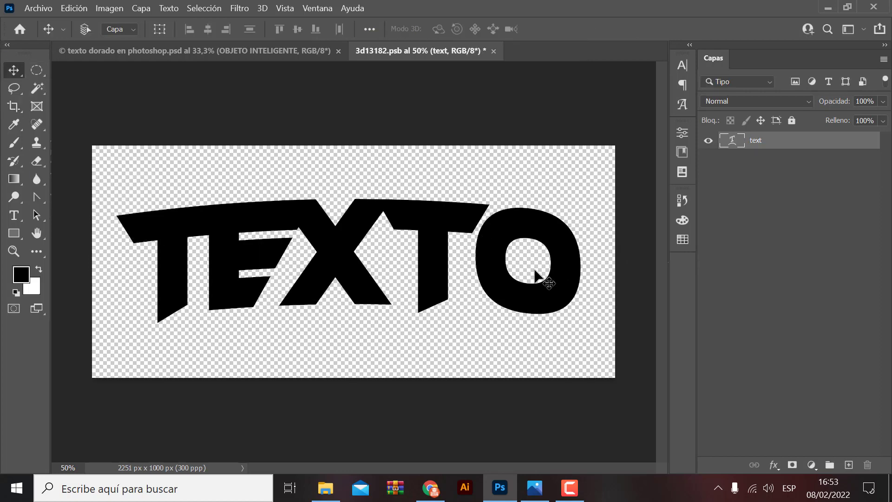
Save the edited 3d13182.psb smart object contents with File > Save
click(211, 55)
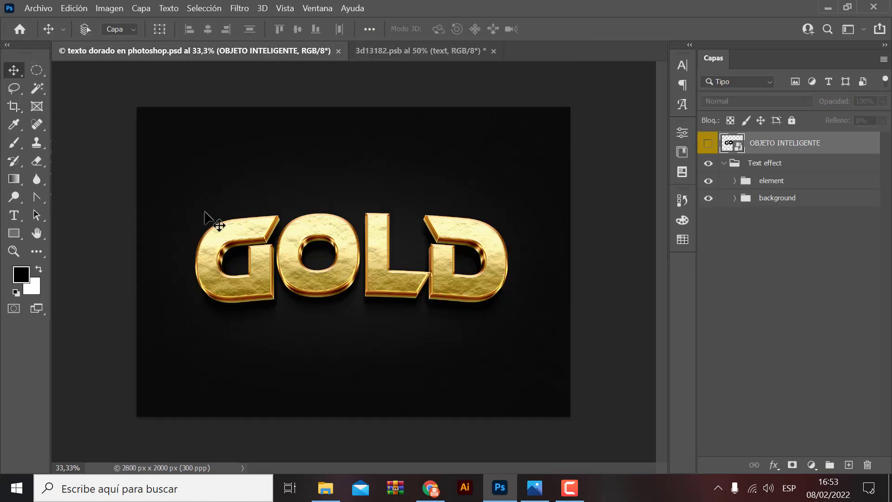
click(423, 55)
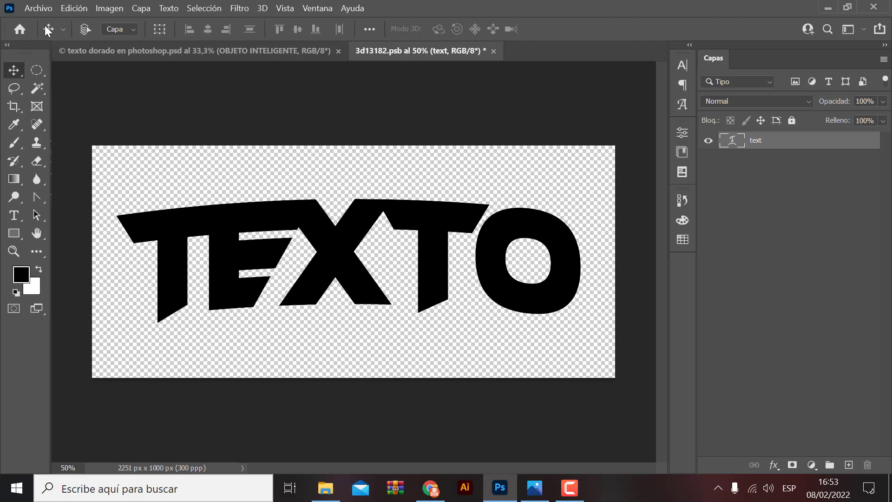
click(36, 9)
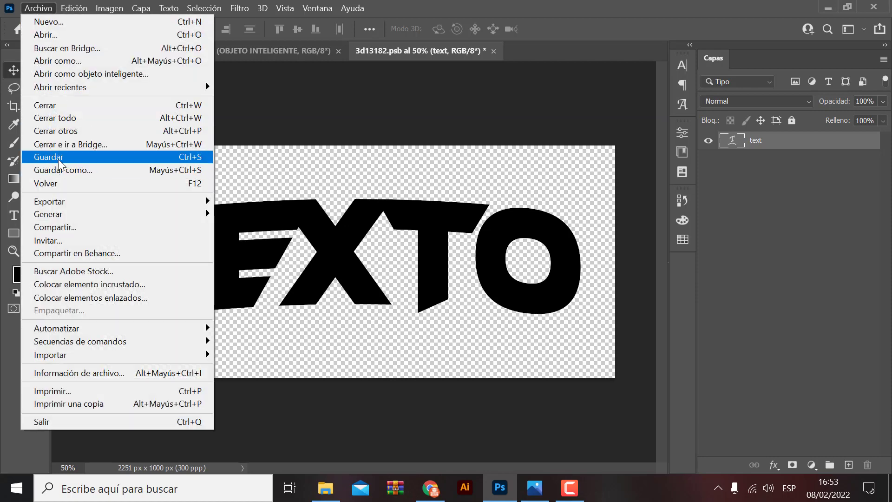
click(51, 156)
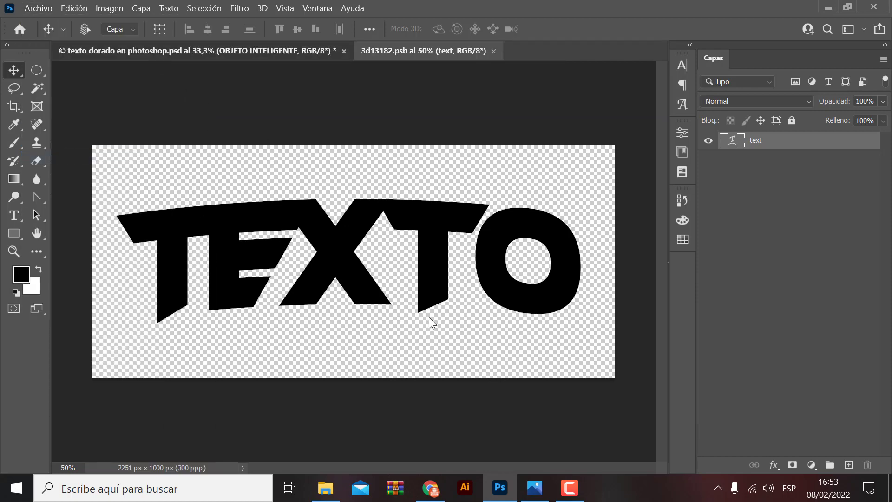
Check the updated gold TEXTO document, then return to the 3d13182.psb tab
key(ctrl+Tab)
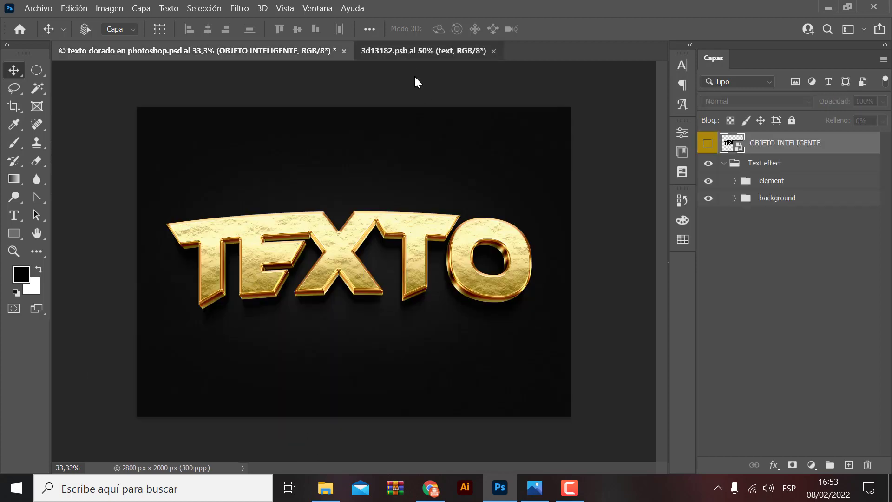
key(ctrl+Tab)
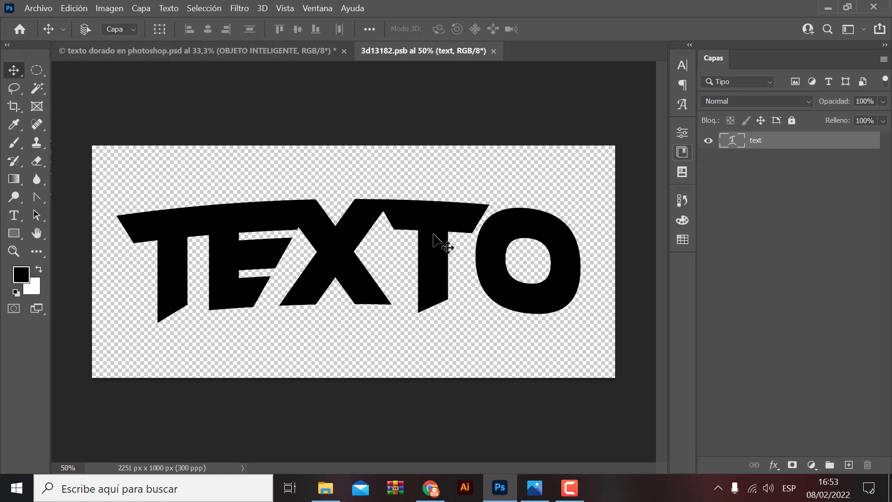
click(260, 51)
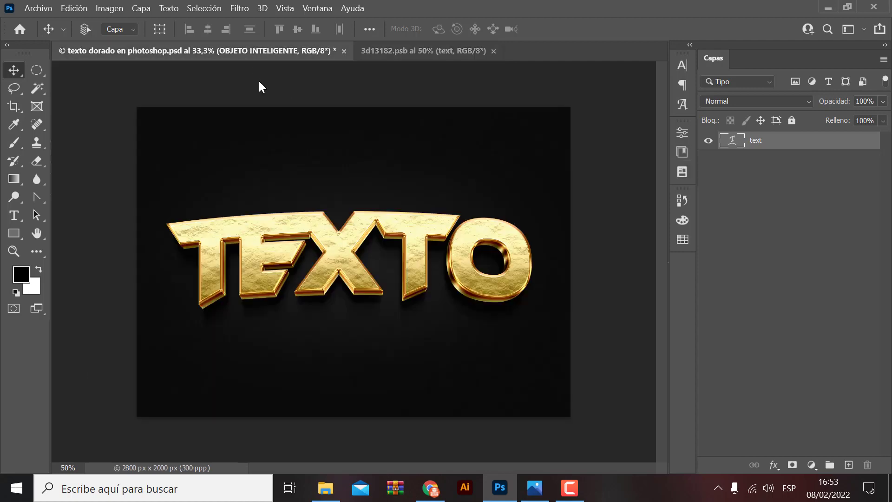
click(428, 50)
click(320, 51)
click(370, 52)
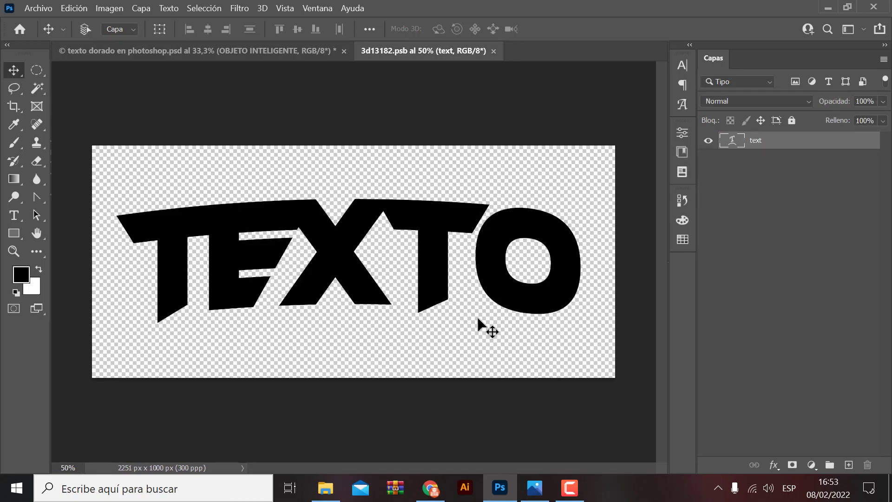
Replace the smart object's TEXTO text with NUEVO
double_click(440, 290)
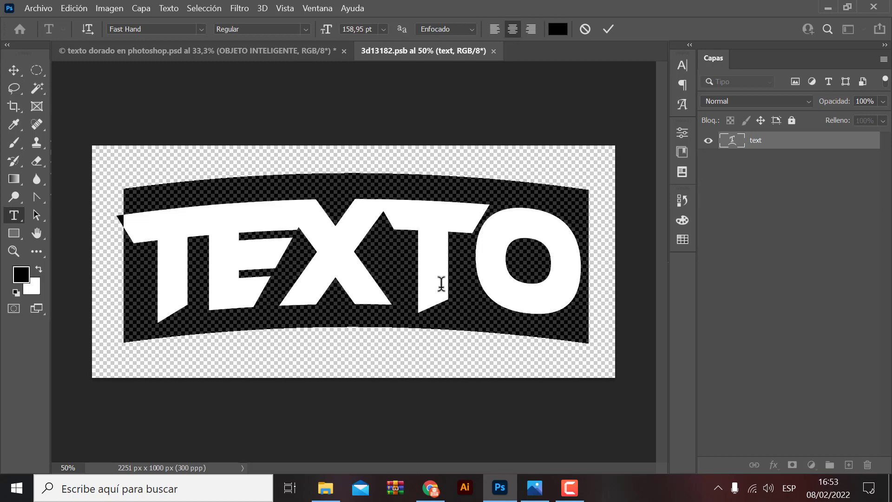
text(NUE)
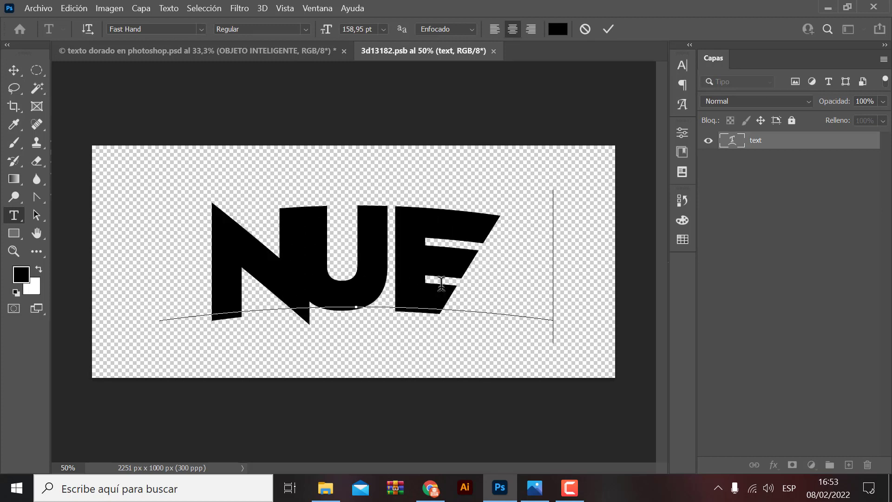
text(VO)
click(14, 70)
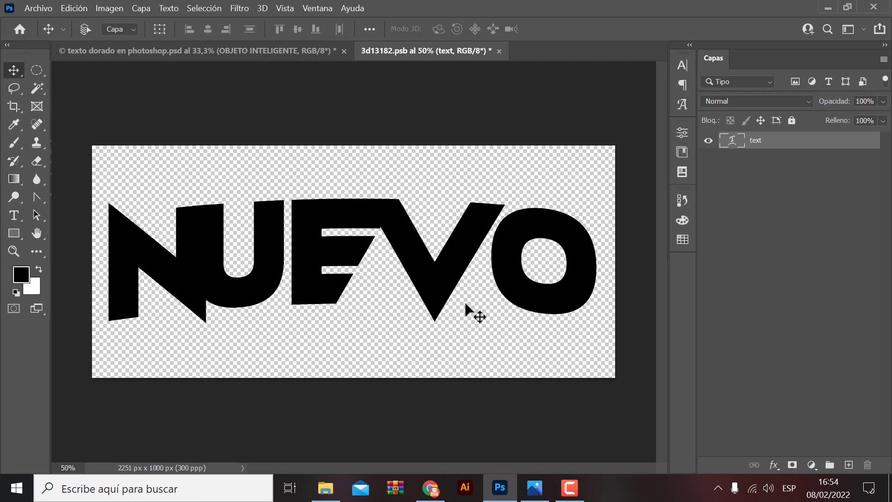
Save the smart object and view the gold document now reading NUEVO
click(213, 52)
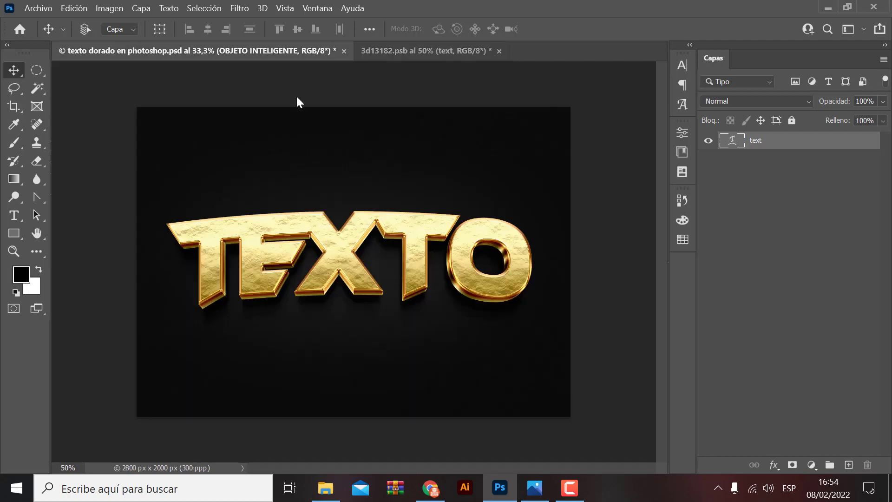
click(406, 51)
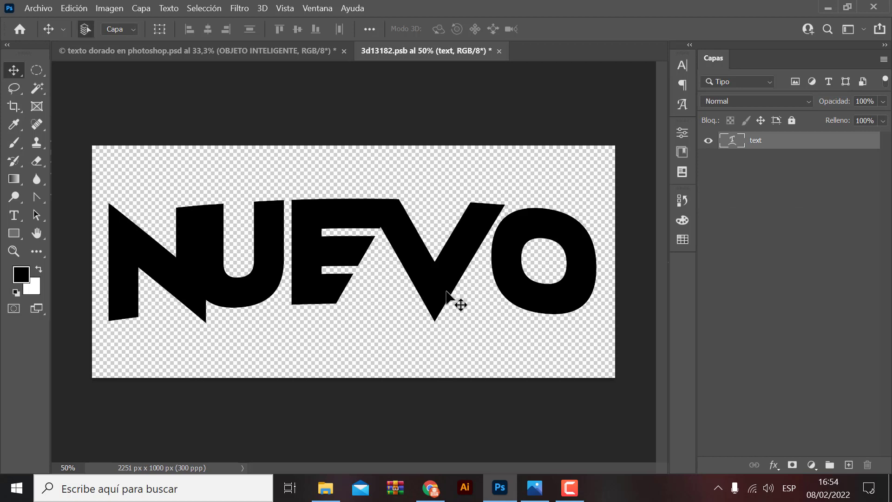
key(ctrl+s)
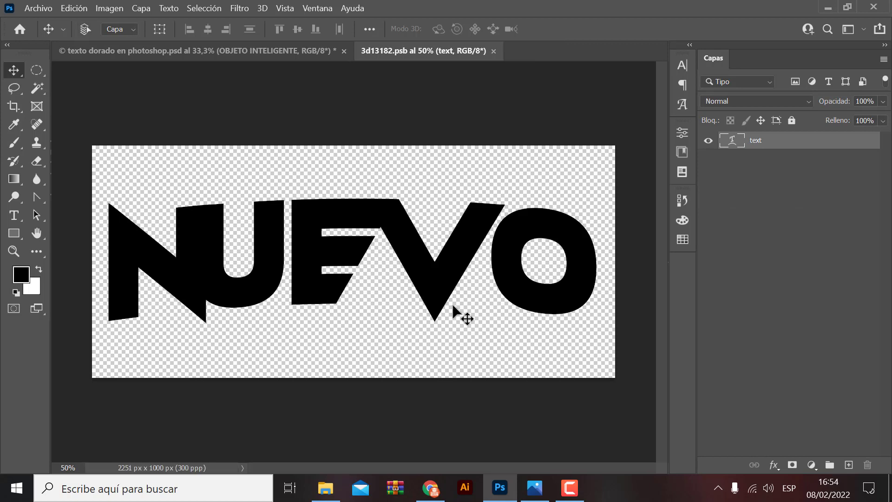
click(243, 50)
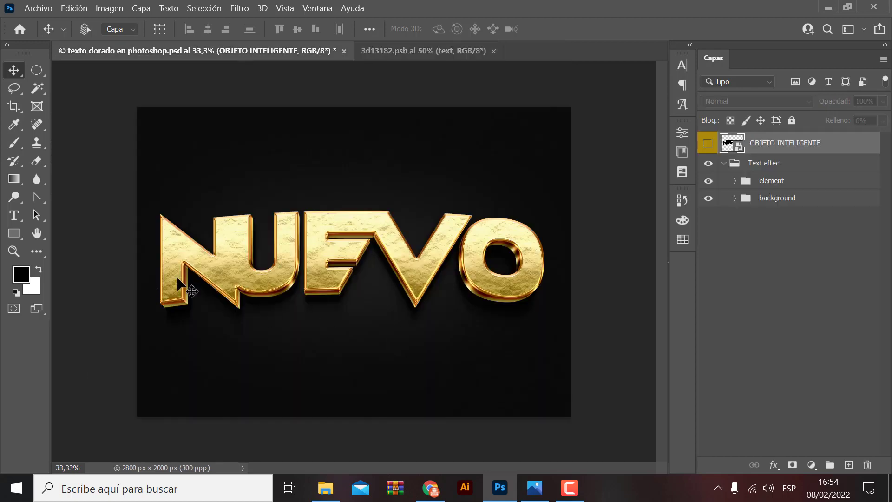
Try scaling, rotating and skewing NUEVO with free transform, then revert to the saved state
click(409, 52)
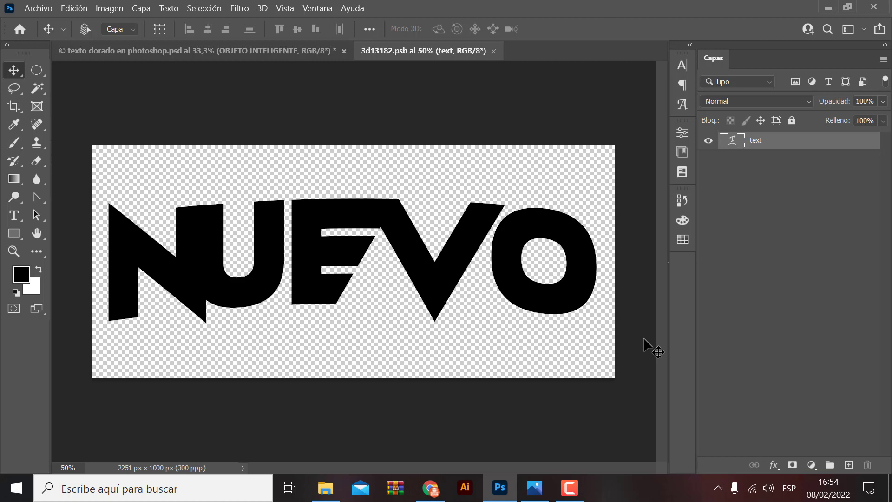
key(ctrl)
key(ctrl+t)
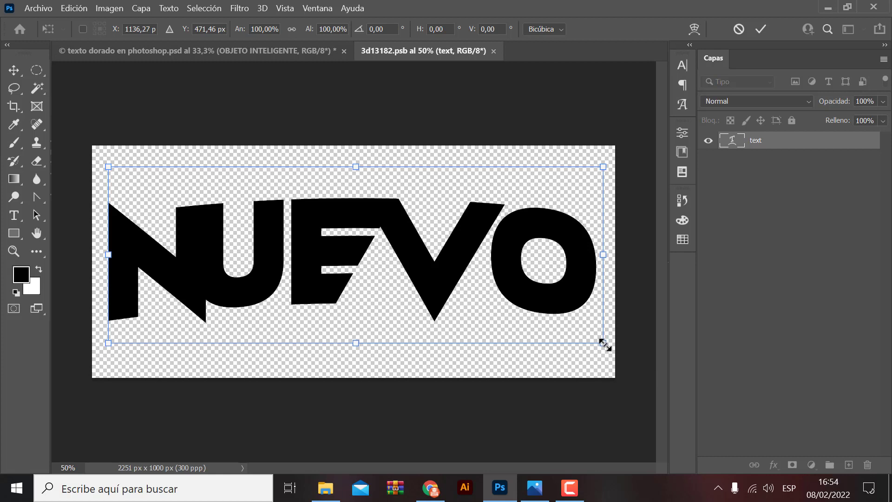
drag(606, 345, 560, 340)
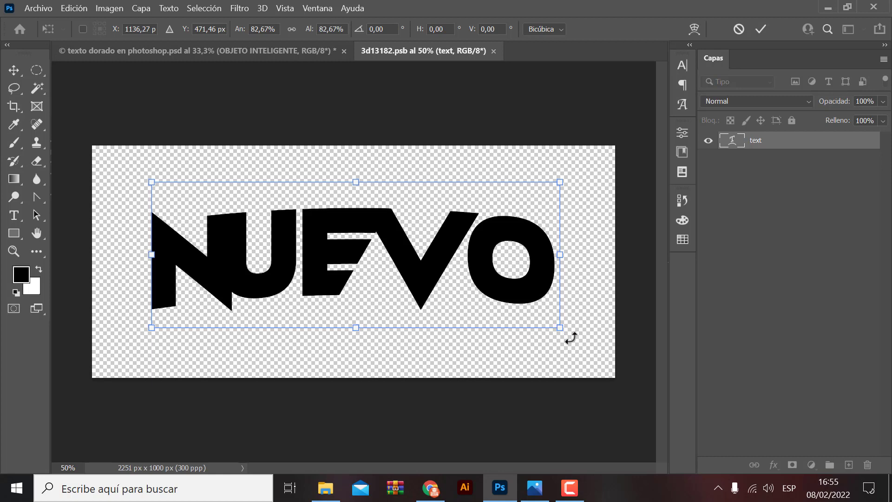
drag(571, 337, 579, 342)
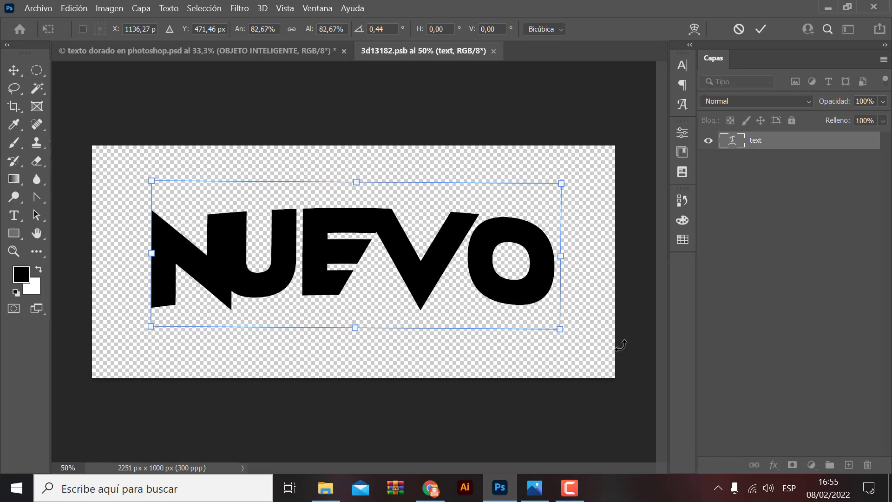
mouse_move(563, 188)
mouse_down()
mouse_move(333, 200)
mouse_move(580, 250)
mouse_up()
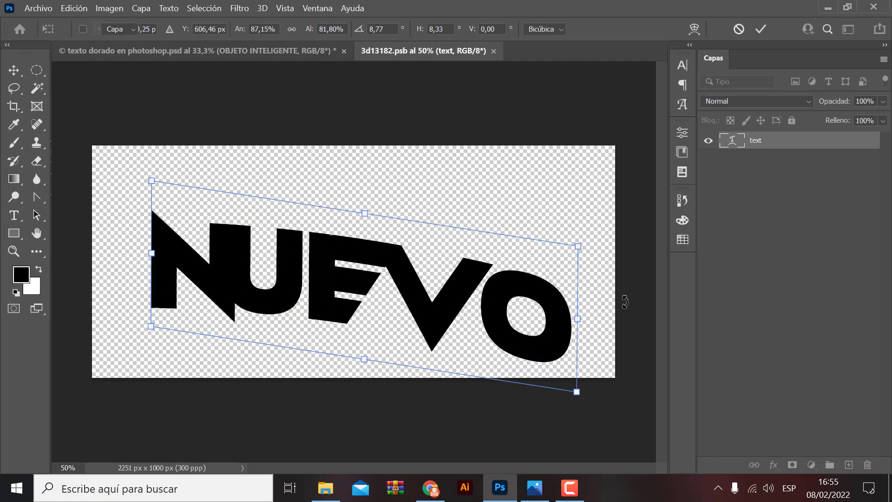
key(Return)
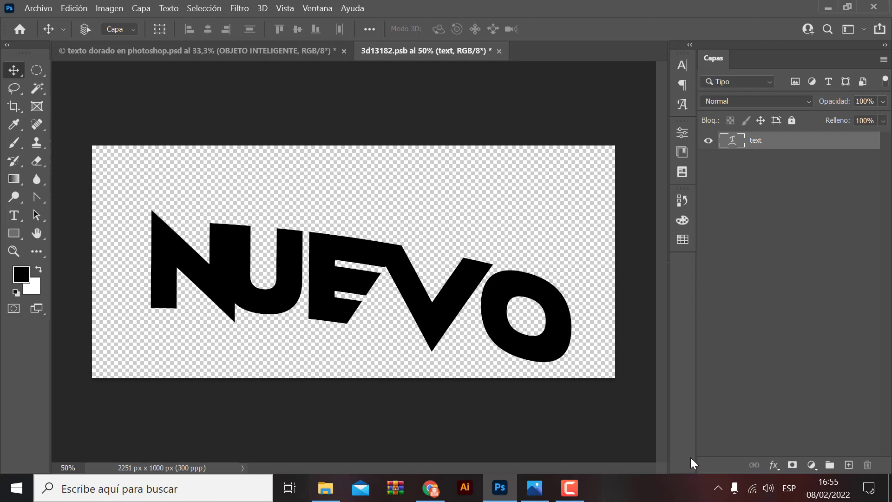
key(ctrl+z)
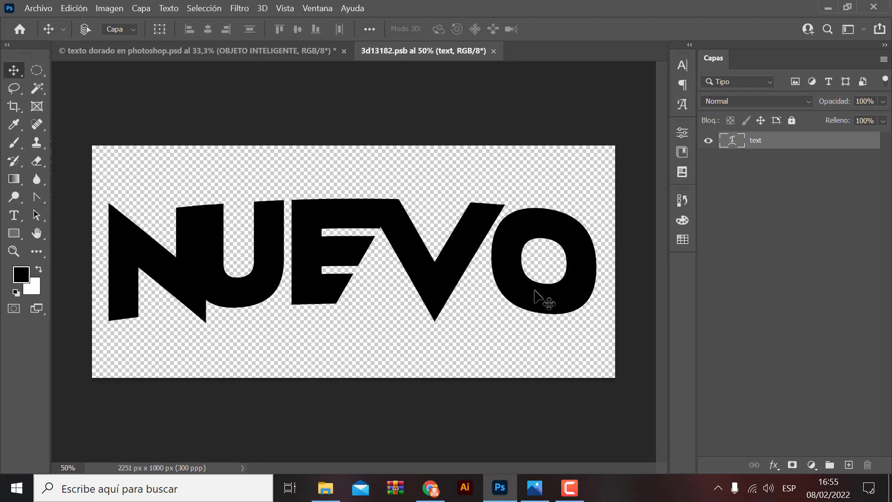
Scale NUEVO down to about 85% (1824 × 650 px) with free transform
double_click(573, 317)
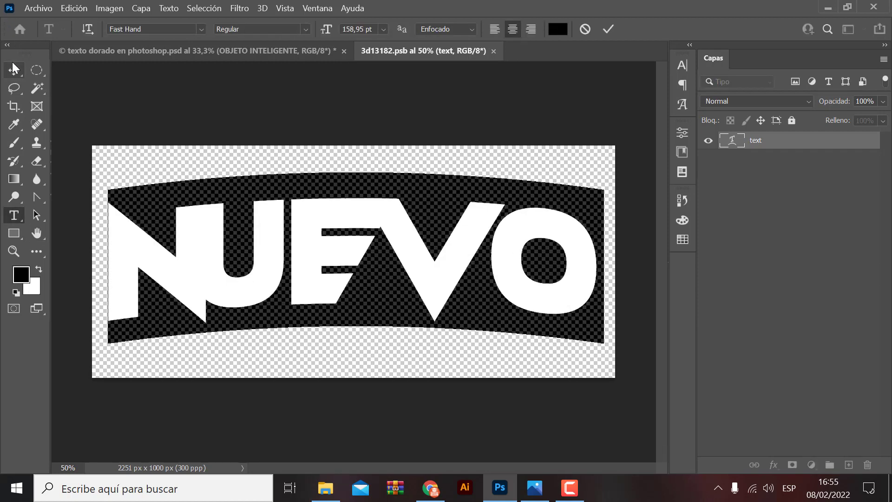
click(13, 69)
key(ctrl+t)
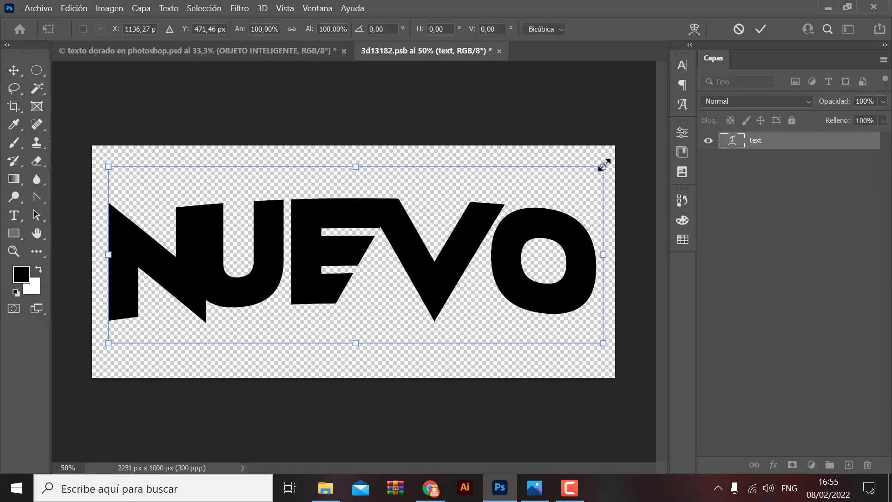
drag(603, 167, 561, 199)
key(Return)
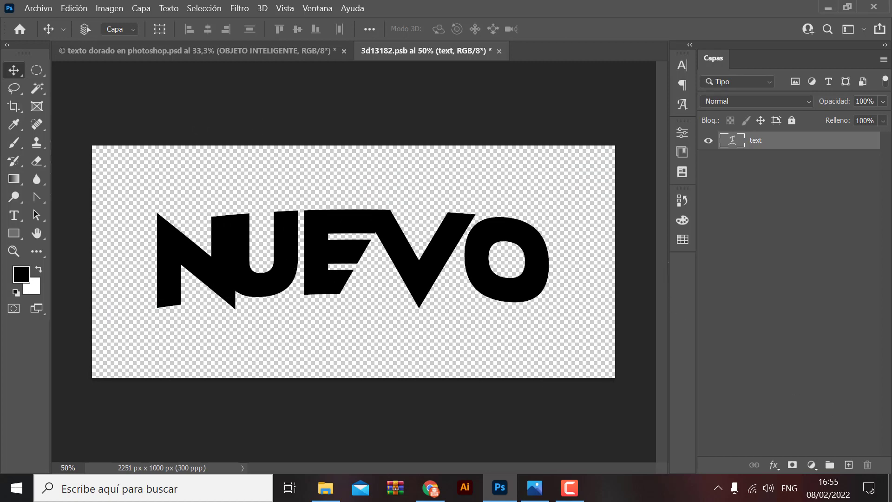
key(super+d)
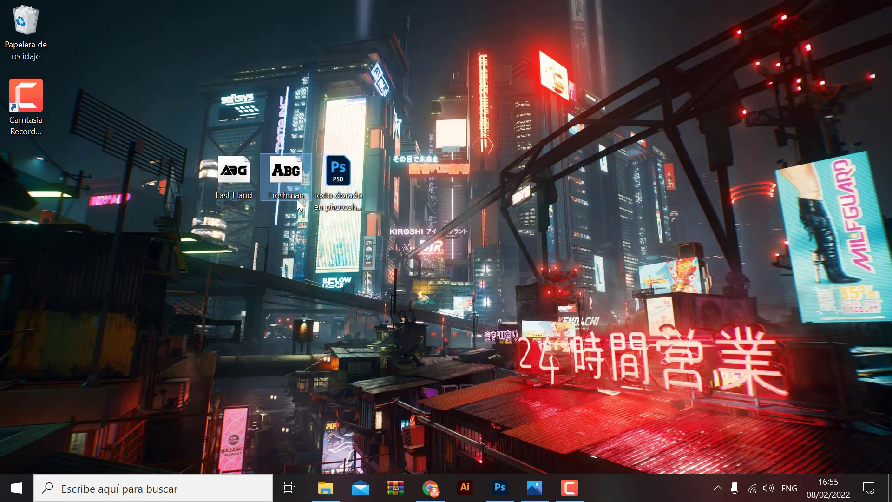
Install the Freshman font from its desktop file and close the font preview
click(290, 161)
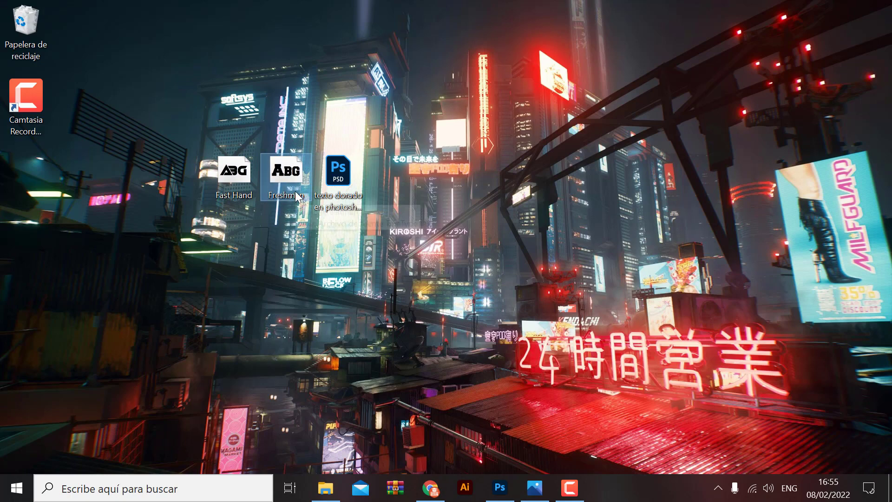
double_click(283, 171)
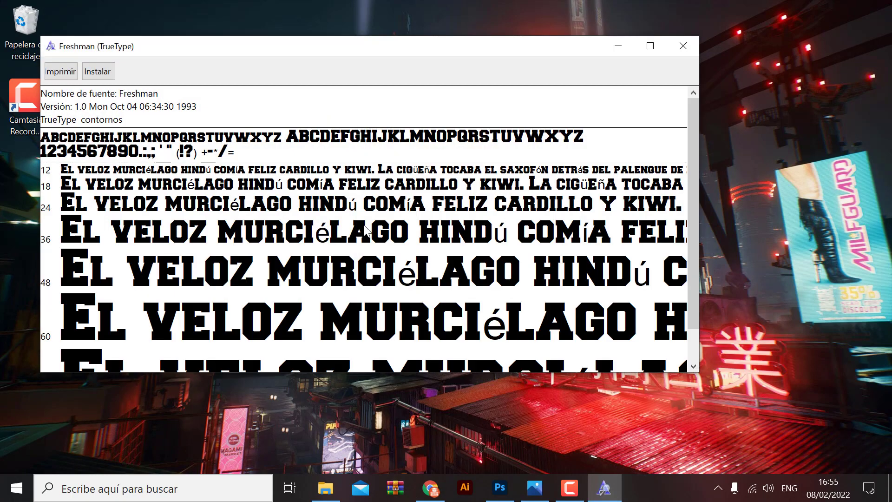
click(111, 74)
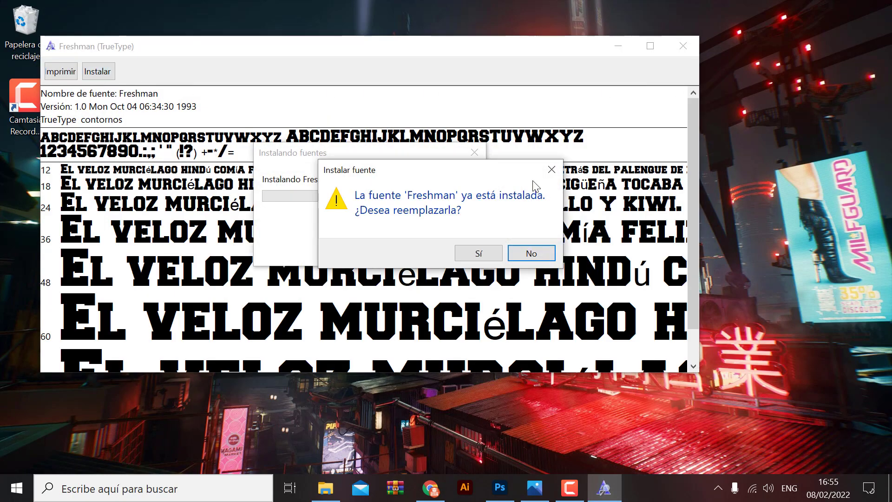
click(555, 175)
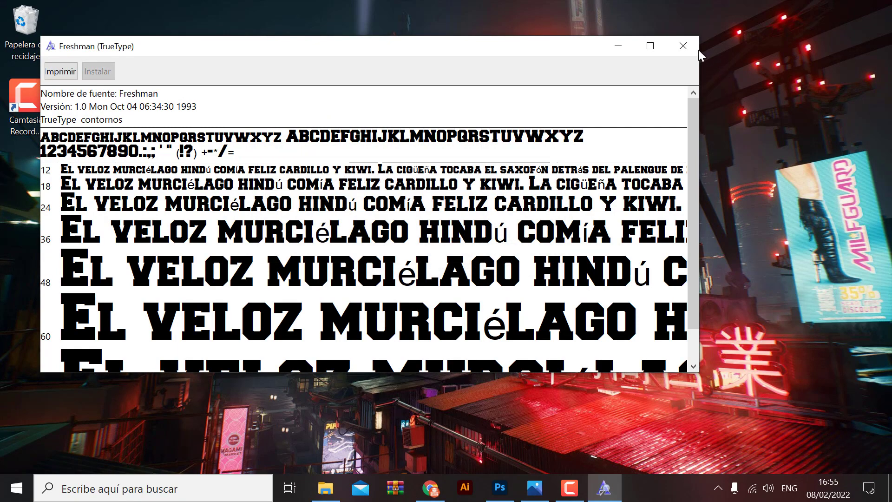
click(683, 46)
click(499, 487)
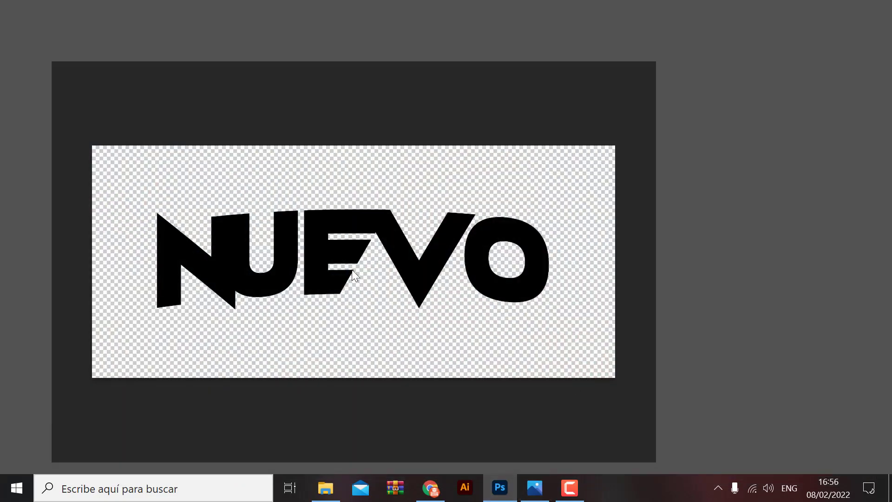
Change NUEVO's font to Freshman and save the smart object
double_click(415, 271)
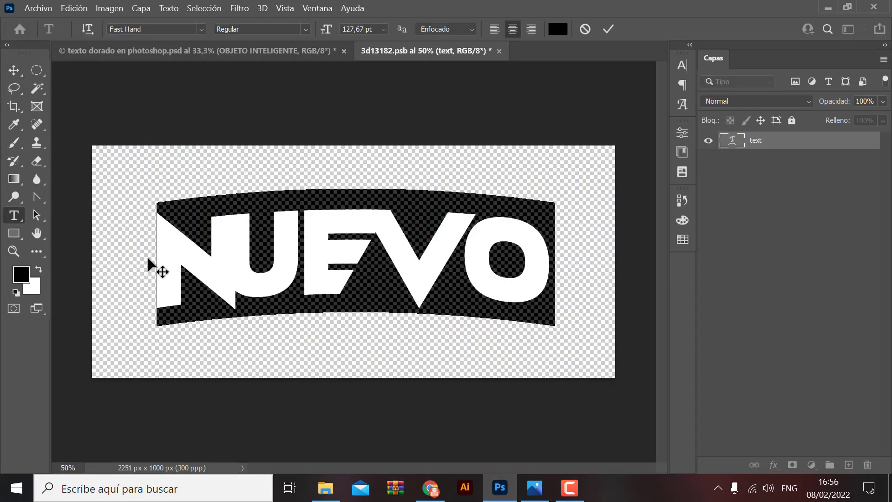
click(164, 32)
text(fre)
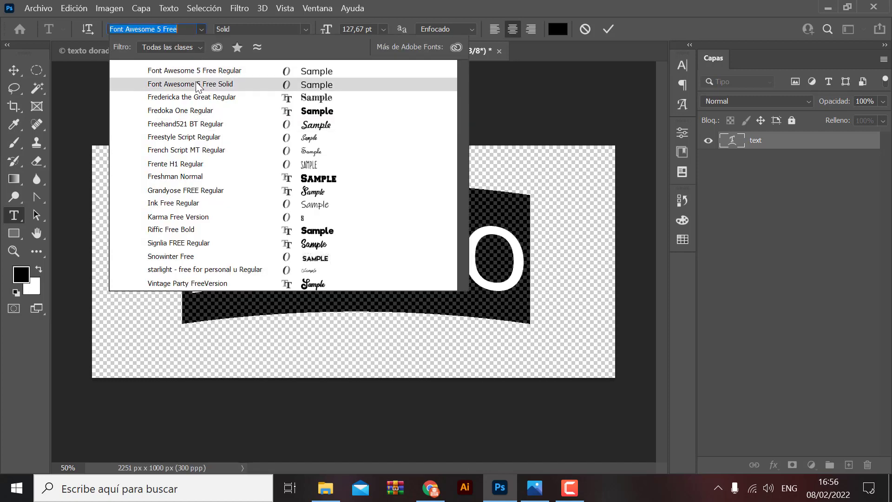
click(174, 177)
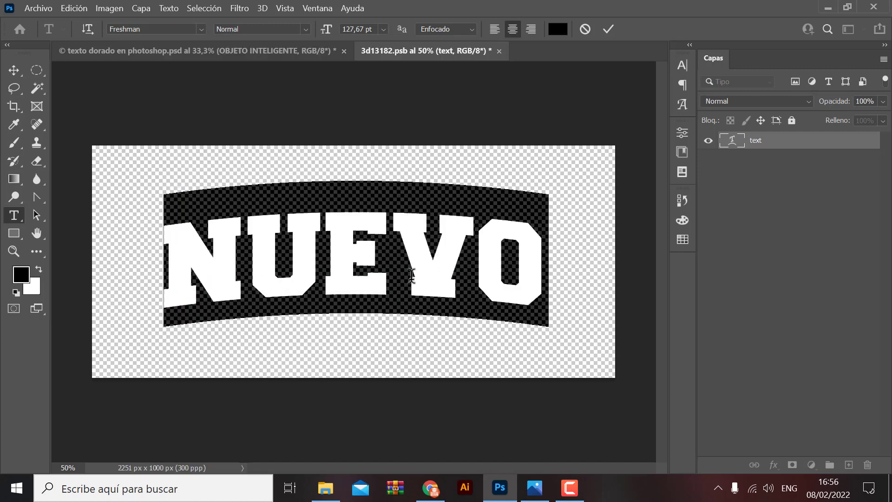
click(14, 70)
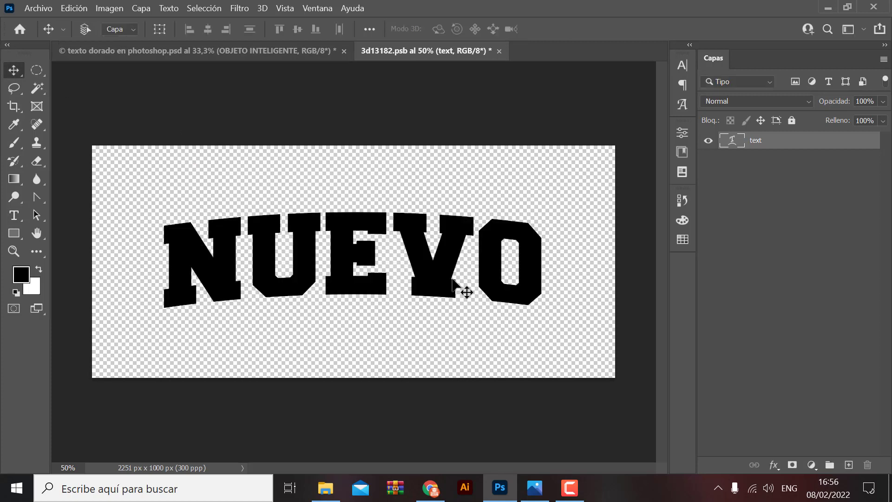
key(ctrl+s)
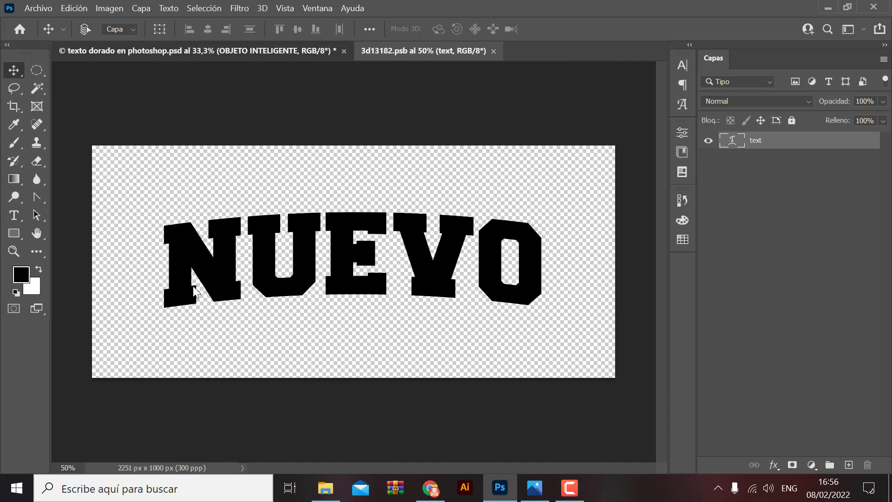
View the gold document with NUEVO now rendered in Freshman
key(ctrl+Tab)
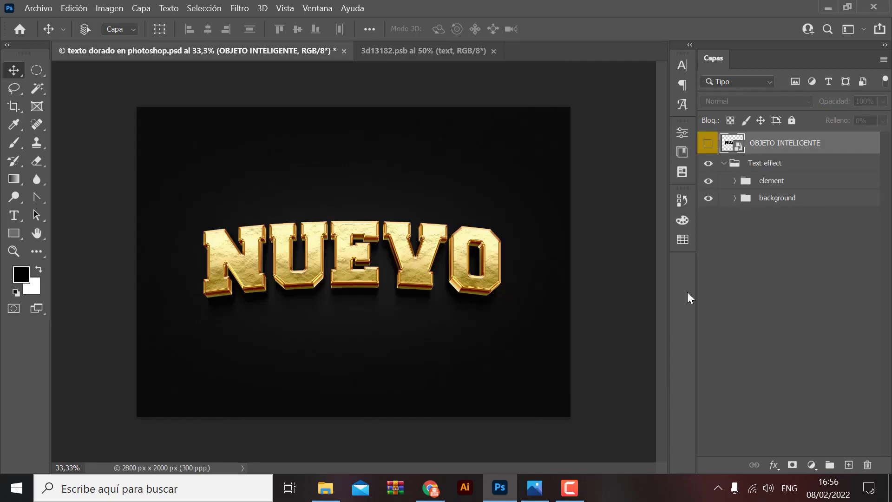
key(ctrl+plus)
key(ctrl+plus)
key(ctrl+minus)
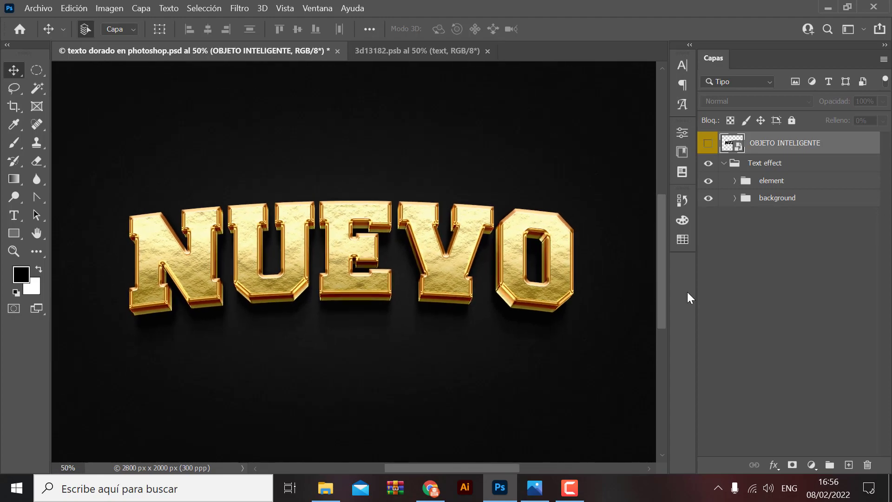
key(ctrl+minus)
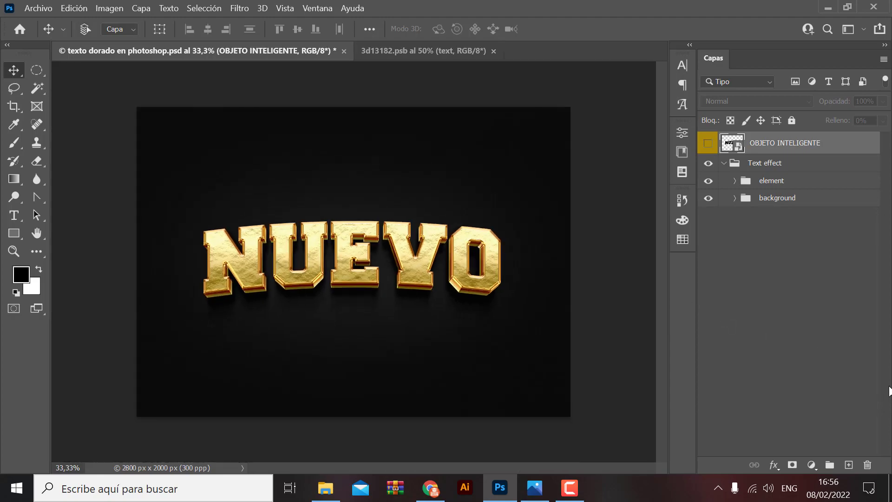
Open dafont.com/es/ in a new Chrome tab via the 'dafont' suggestion
click(430, 487)
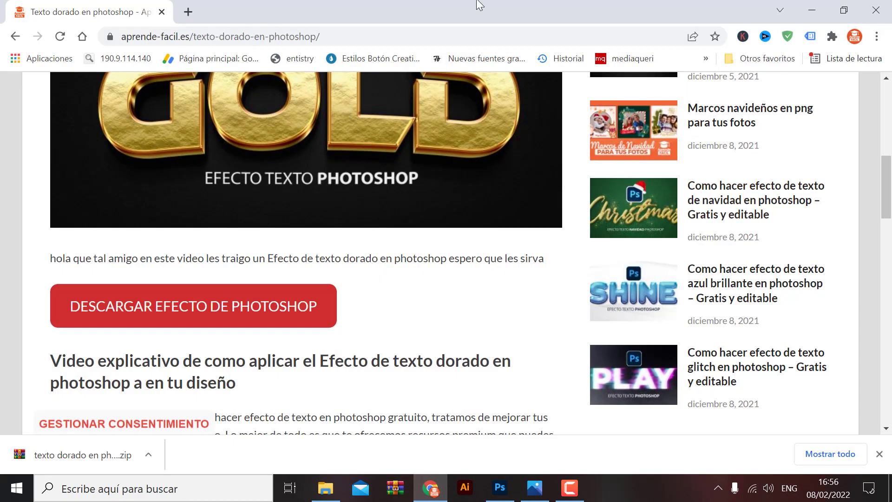
click(189, 11)
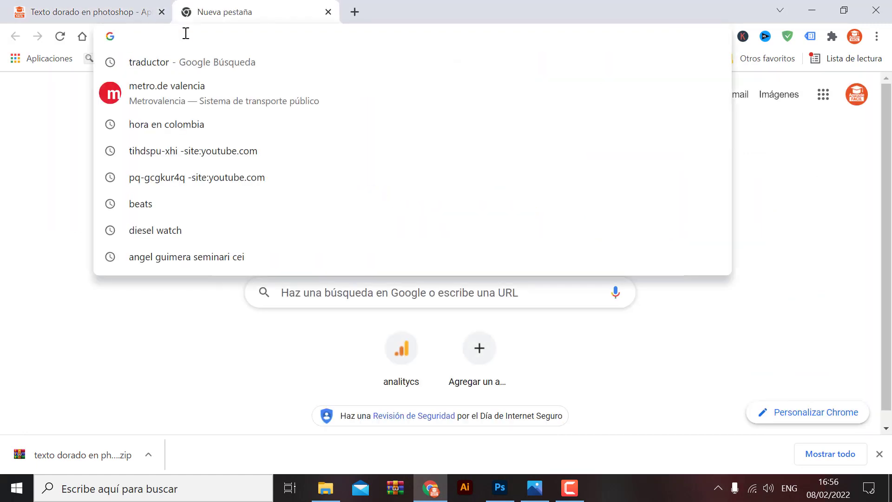
text(dafont.com/es/)
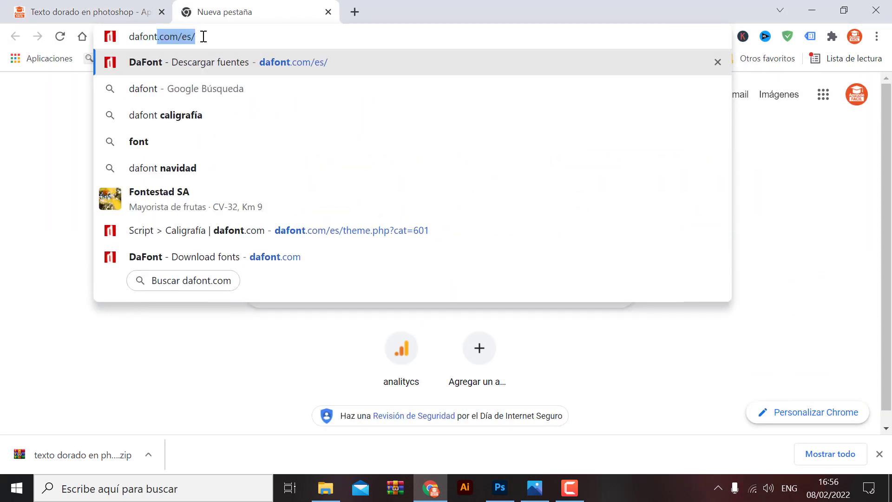
click(192, 66)
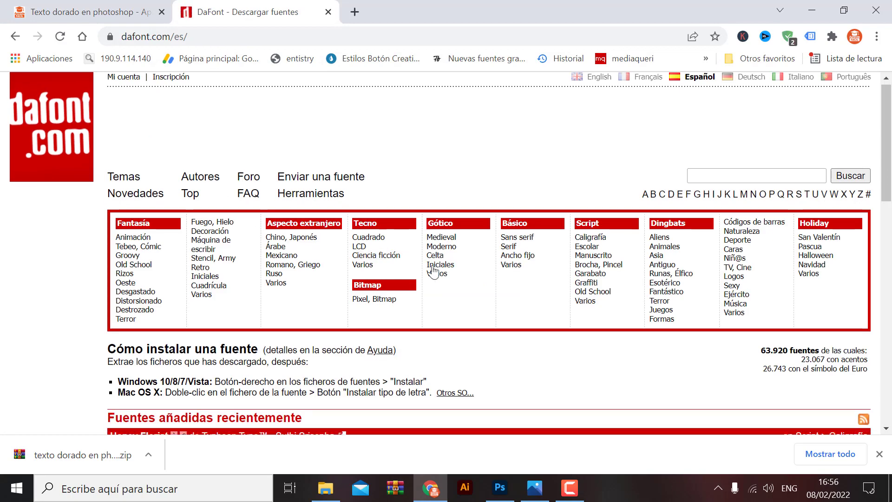
scroll(467, 240, down, 5)
scroll(467, 240, up, 5)
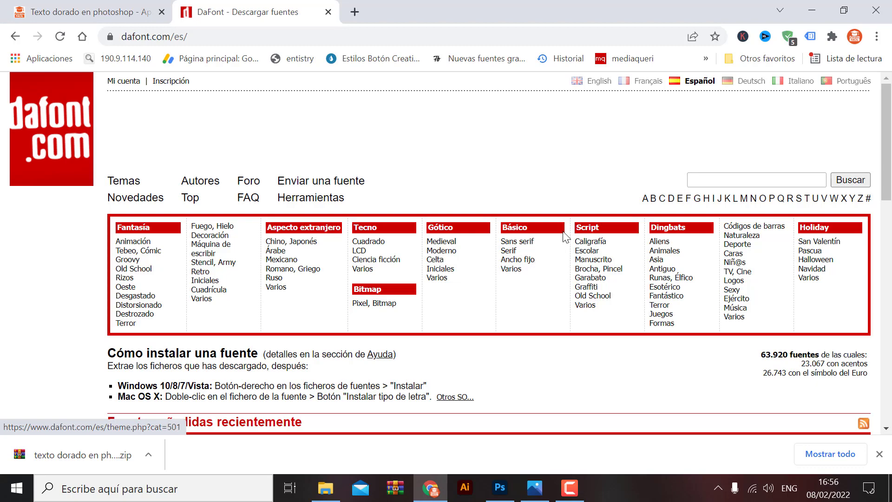
Browse the Básico category down to the Big Noodle Titling font
click(521, 227)
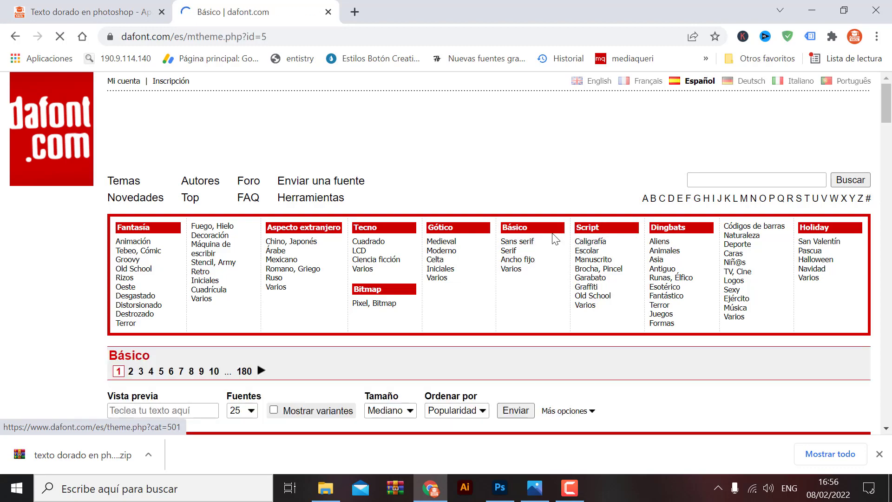
scroll(412, 250, down, 10)
scroll(413, 250, up, 3)
scroll(320, 257, down, 6)
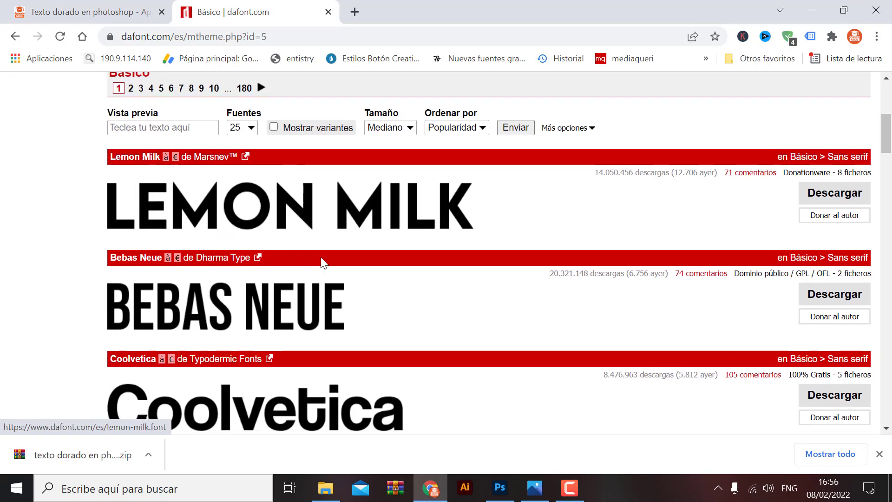
scroll(323, 264, down, 4)
scroll(224, 260, down, 4)
scroll(416, 295, down, 1)
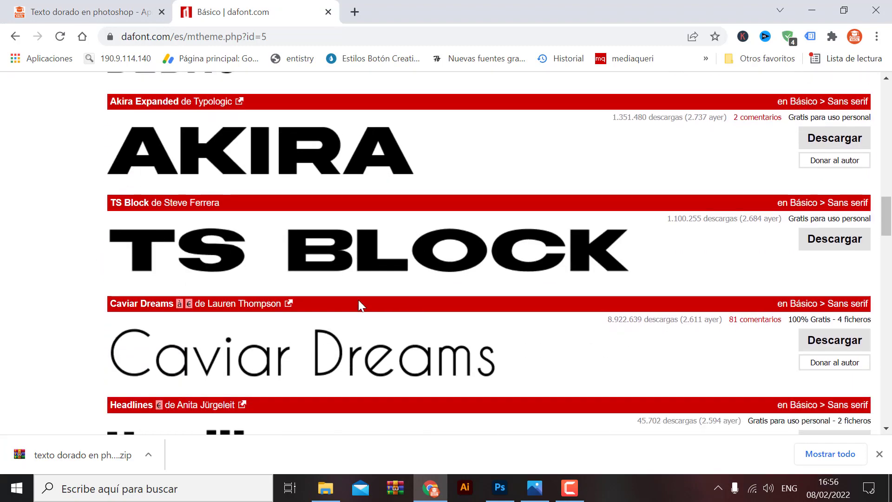
scroll(358, 302, down, 3)
scroll(227, 306, down, 2)
scroll(237, 302, down, 1)
scroll(246, 297, down, 5)
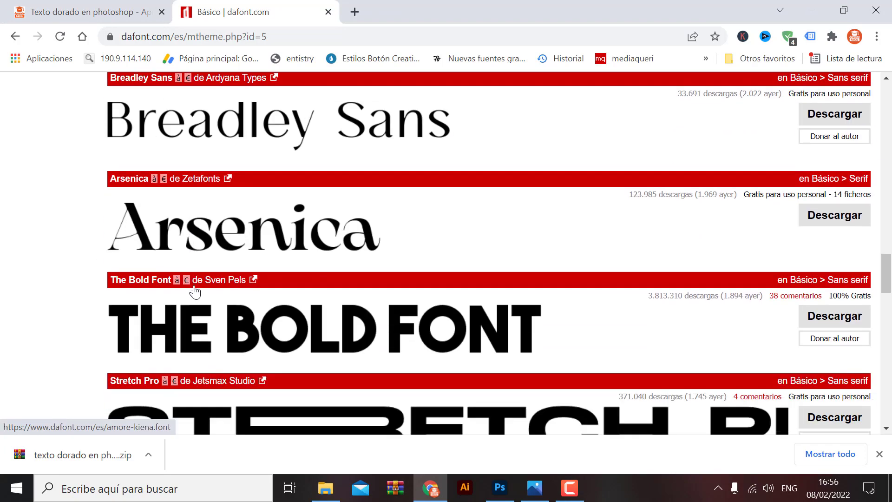
scroll(262, 284, down, 2)
scroll(262, 281, down, 2)
scroll(325, 274, down, 3)
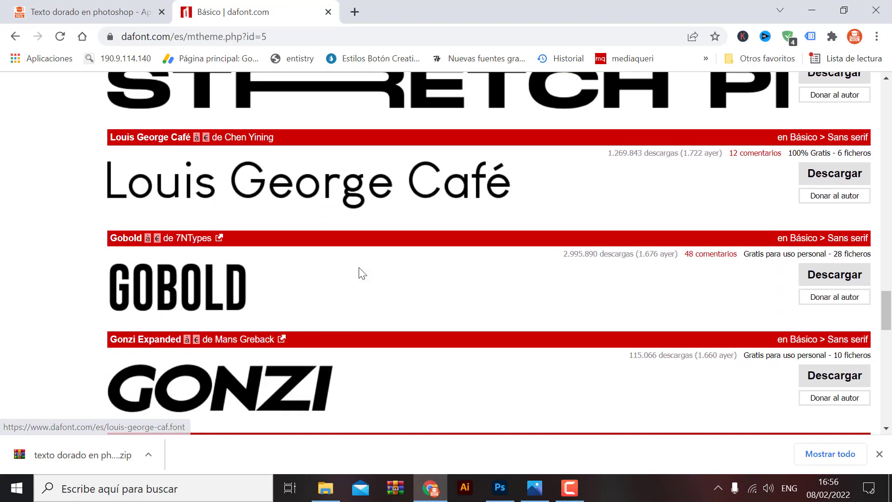
scroll(371, 283, down, 2)
scroll(394, 300, down, 2)
scroll(398, 303, down, 6)
scroll(325, 294, down, 3)
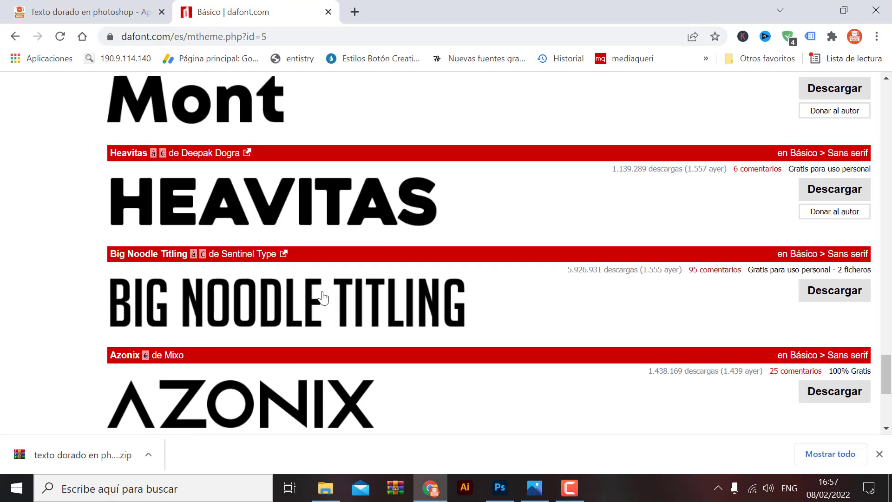
scroll(323, 294, down, 4)
scroll(407, 332, up, 4)
scroll(407, 332, down, 2)
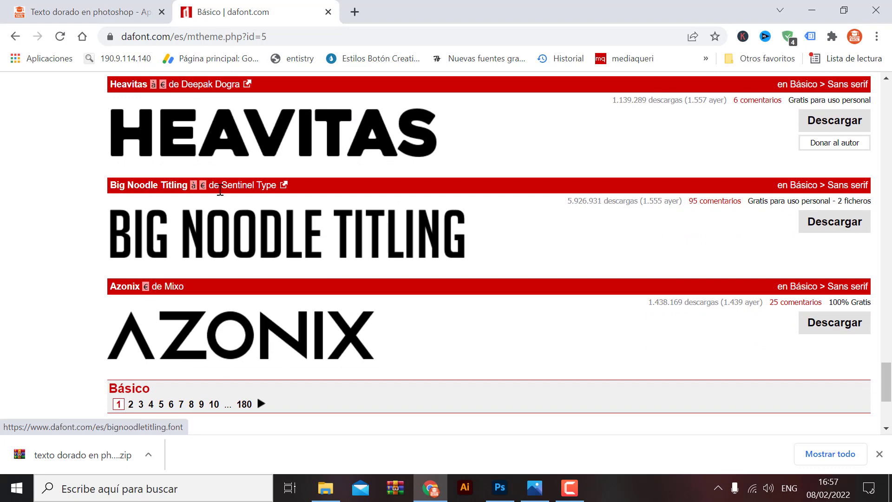
Download the Big Noodle Titling zip to the Escritorio folder
click(834, 222)
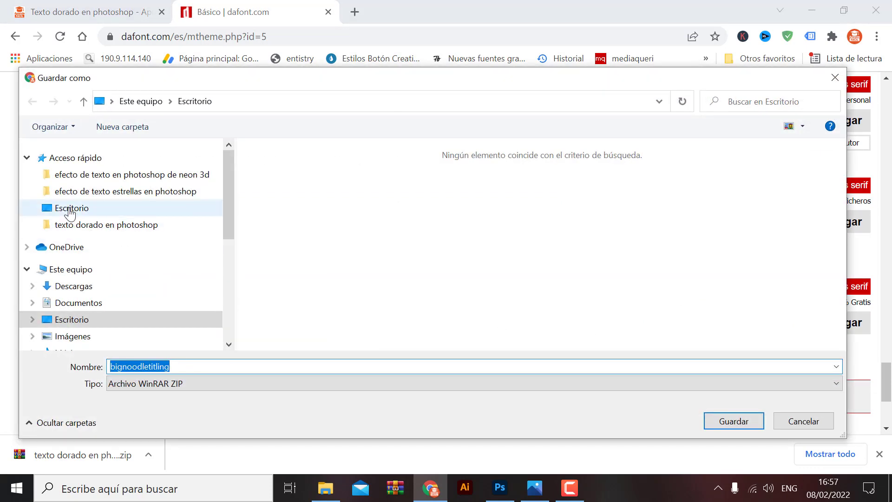
click(69, 207)
click(746, 423)
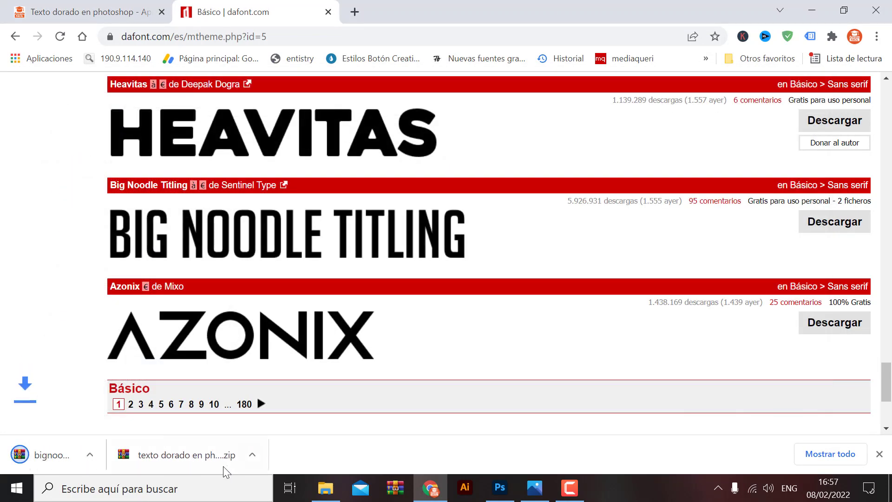
Extract the bignoodletitling zip onto the desktop with Extraer aquí
key(super+d)
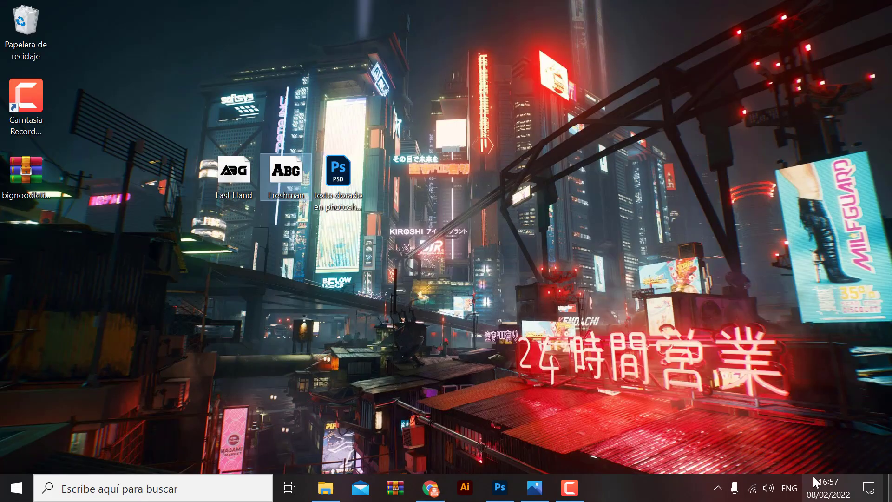
click(40, 185)
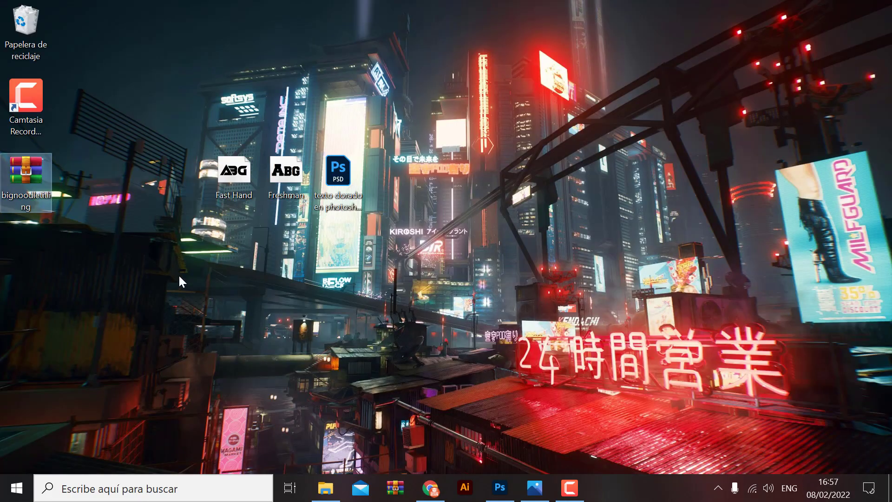
right_click(26, 175)
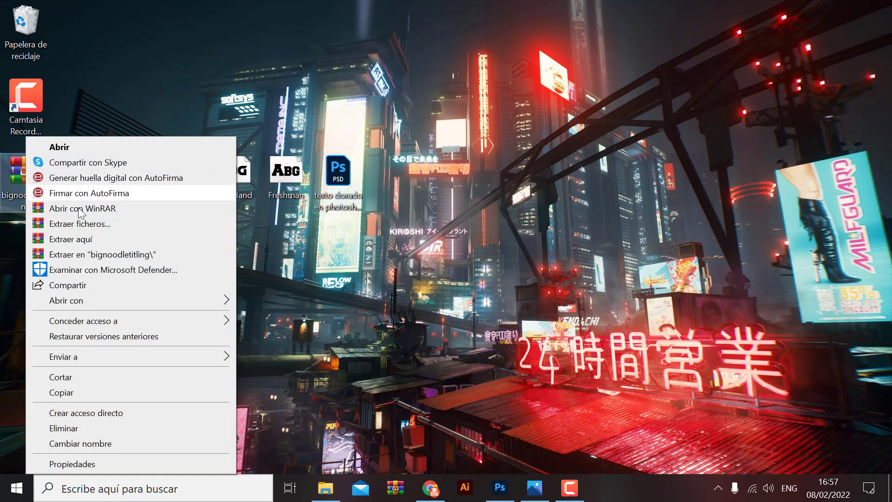
click(93, 240)
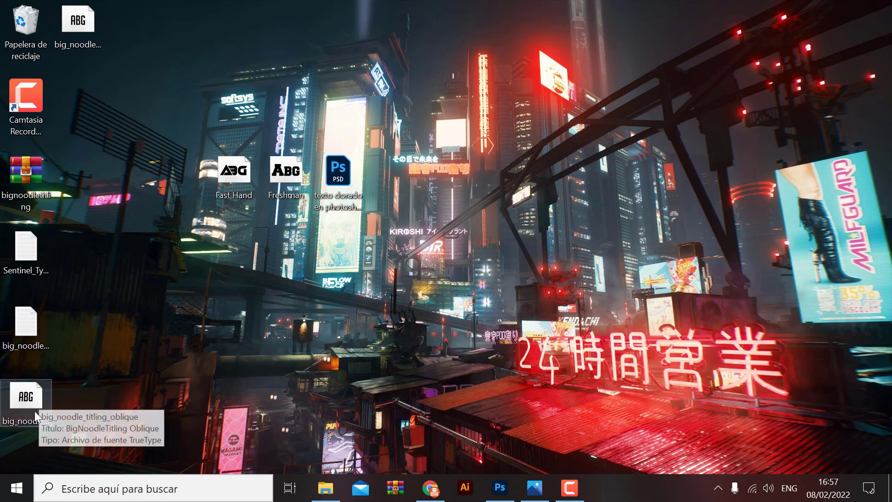
Install the BigNoodleTitling regular font, replacing the existing copy
click(19, 406)
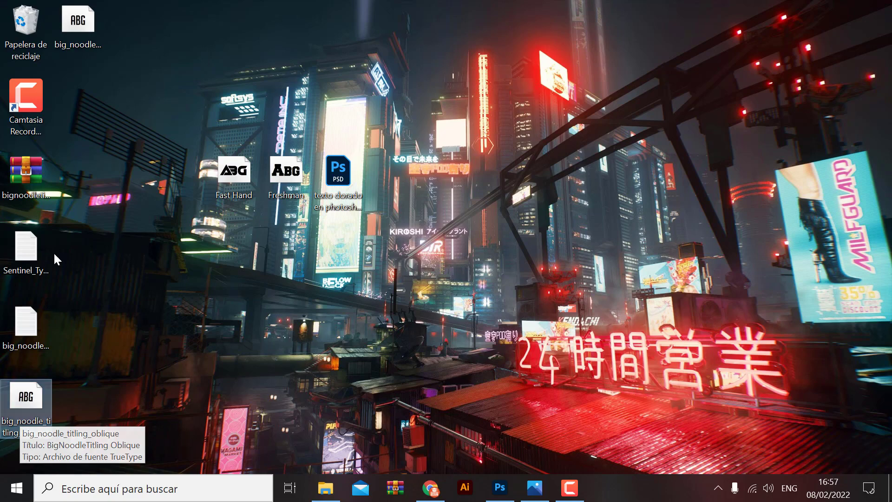
click(77, 31)
double_click(79, 29)
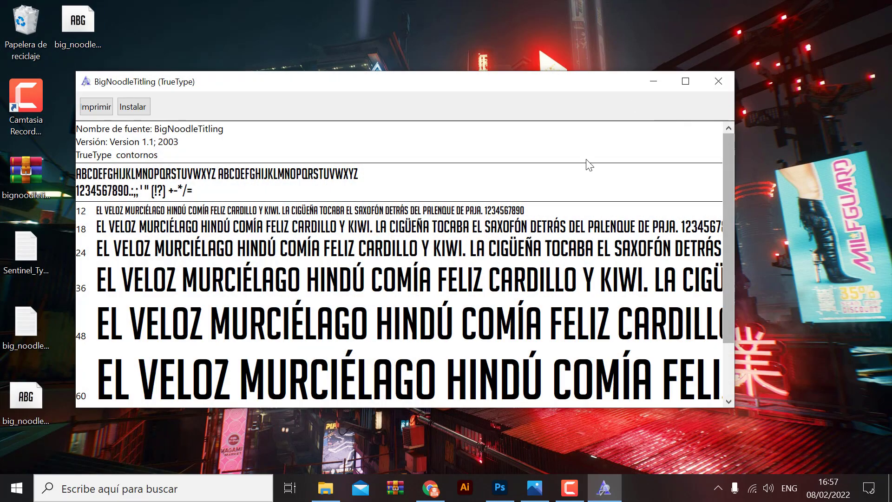
click(139, 109)
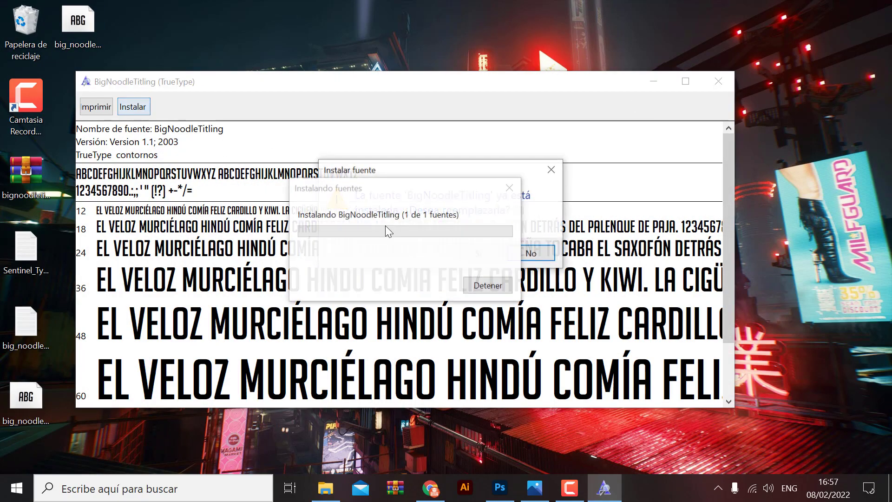
click(553, 168)
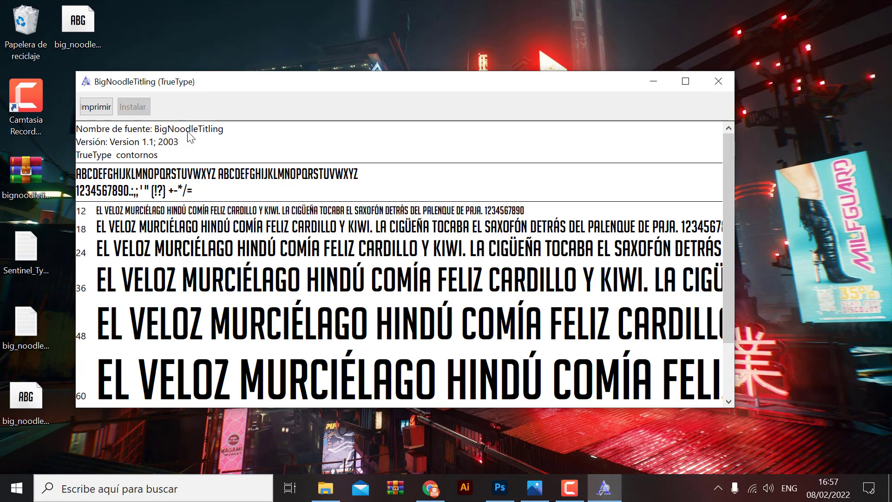
Set the 3d13182.psb smart object's text font to BigNoodleTitling Regular
click(499, 488)
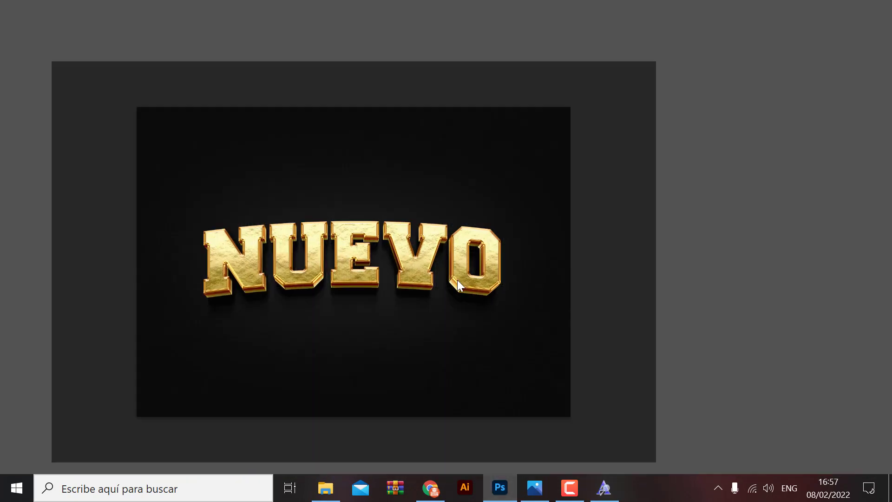
click(418, 51)
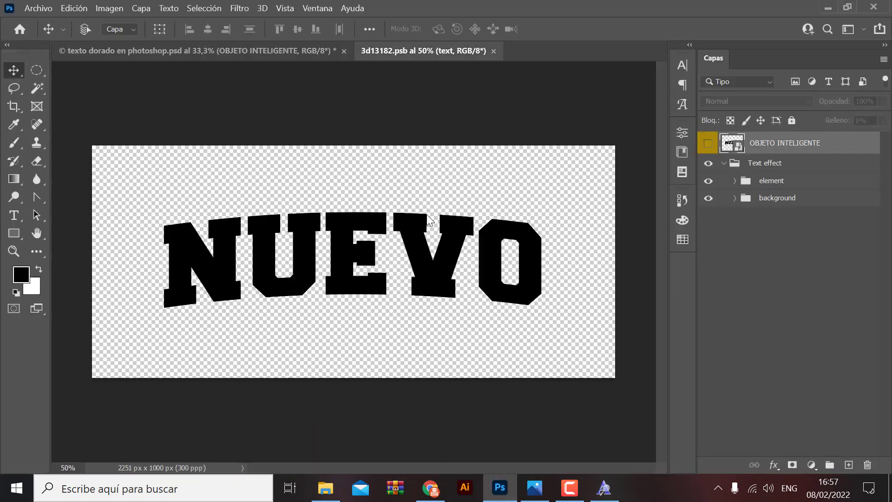
double_click(344, 286)
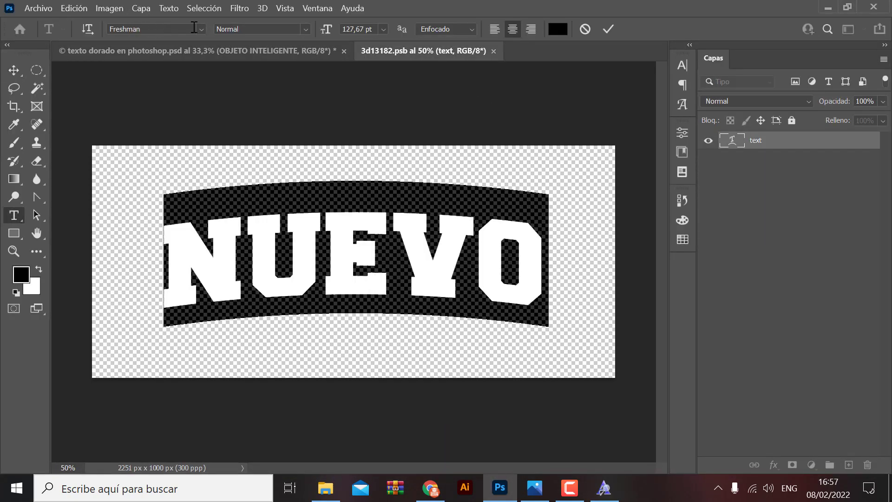
click(174, 30)
text(big)
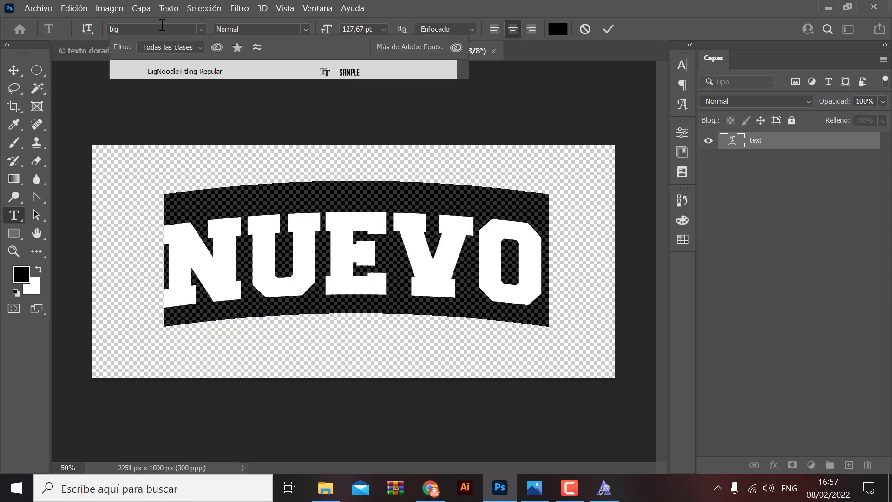
click(172, 71)
Retype the text as EFECTO and save the smart object
click(416, 260)
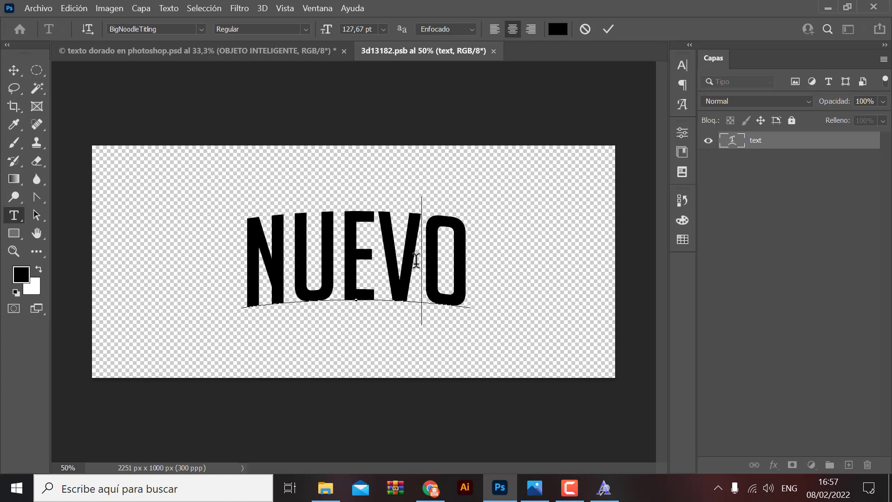
drag(461, 276, 190, 249)
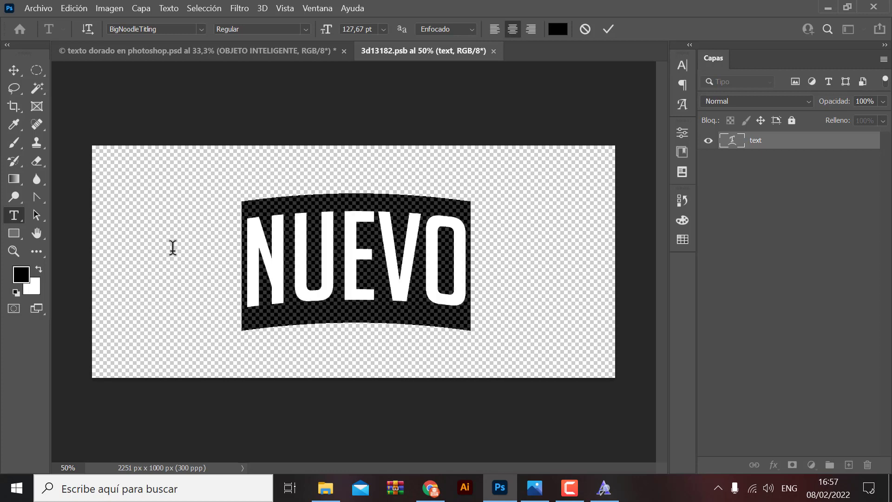
text(EFEC)
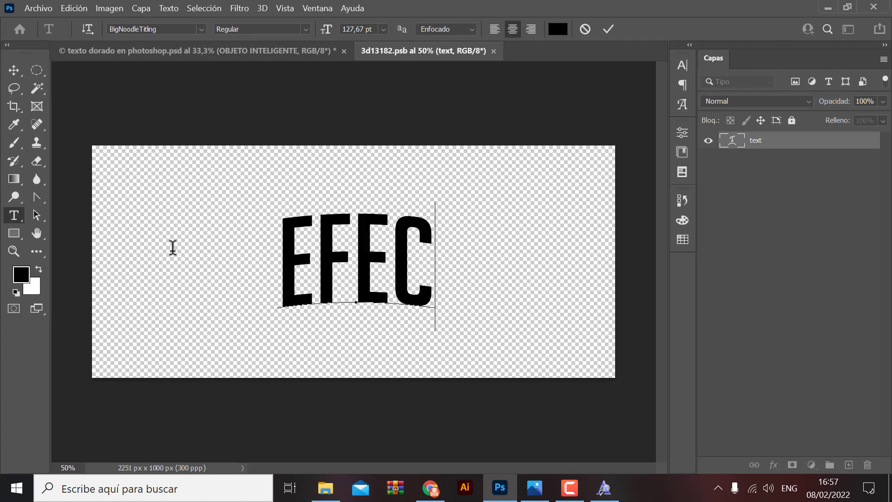
text(TO)
click(15, 68)
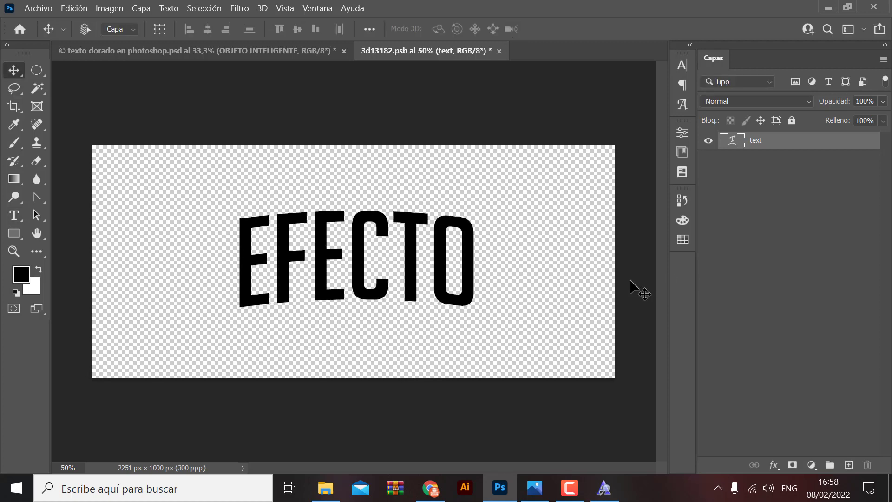
key(ctrl+s)
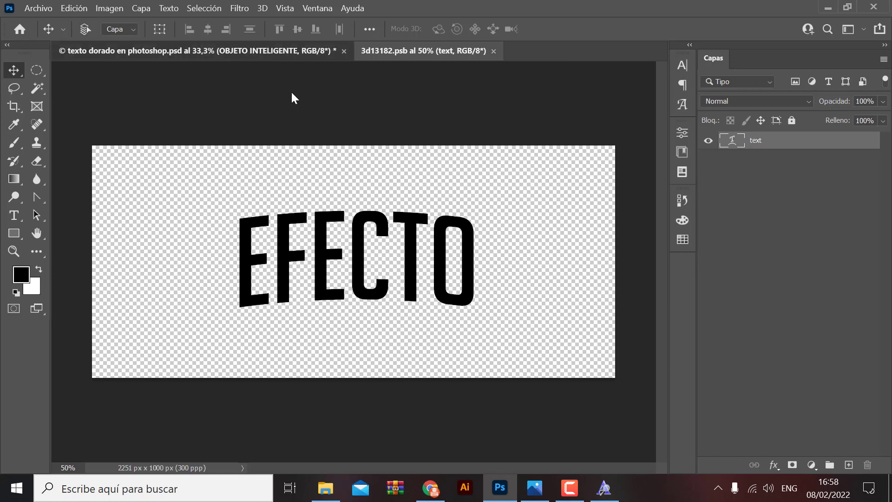
Zoom in on the texto dorado gold text, then bring the 3d13182.psb contents forward
click(230, 51)
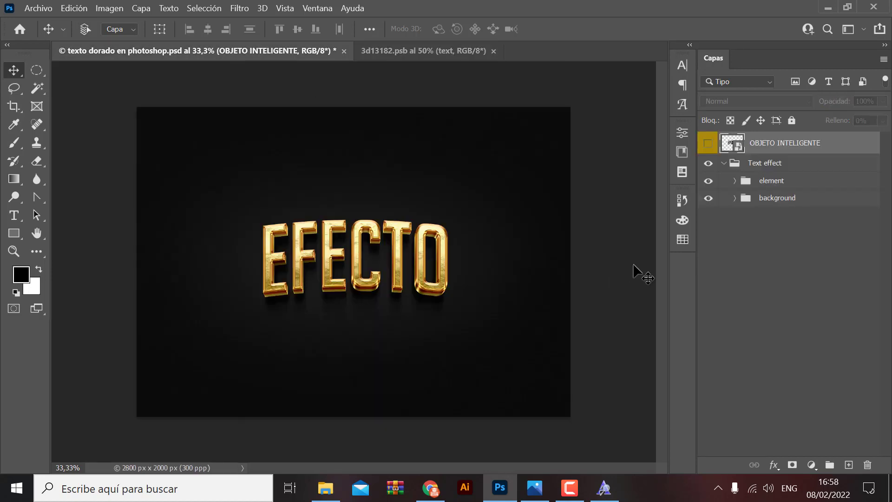
key(ctrl+plus)
key(ctrl+plus)
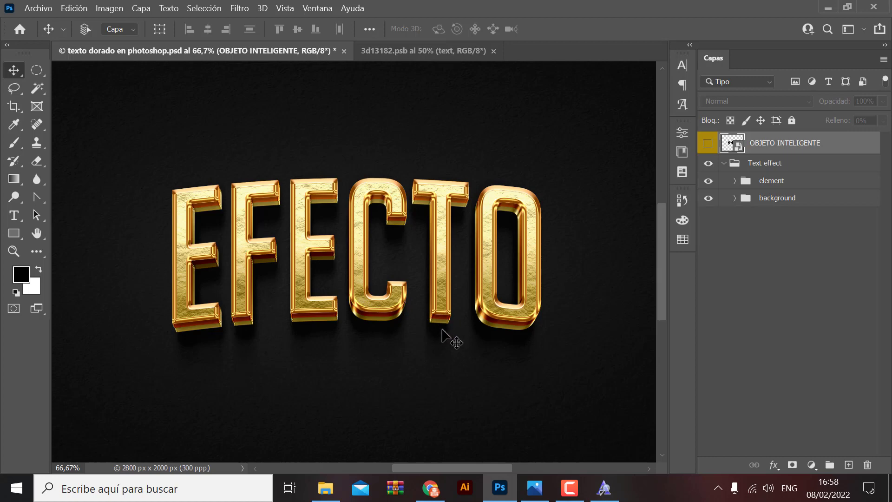
click(397, 48)
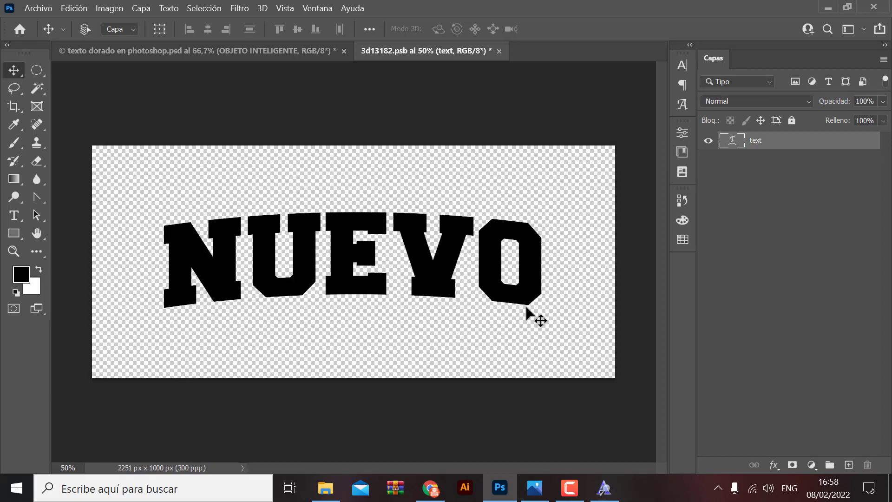
Commit and save the smart object, then close and reopen 3d13182.psb, keeping its embedded profile
double_click(518, 295)
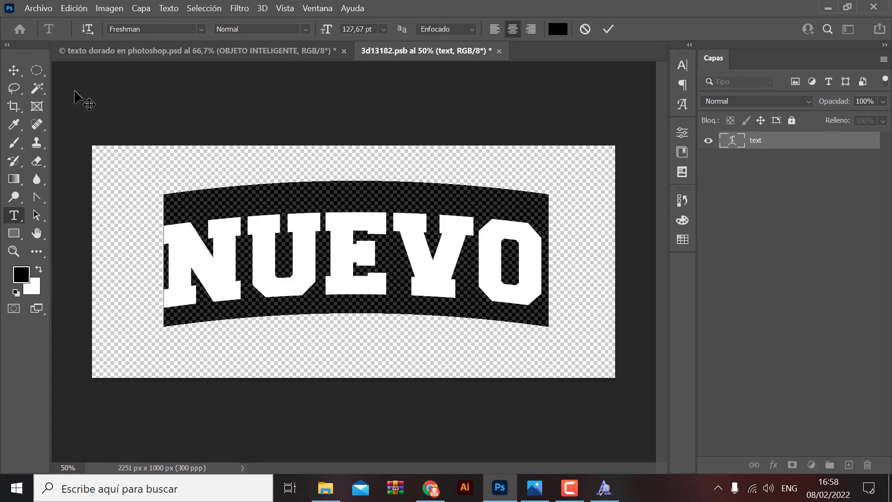
click(14, 70)
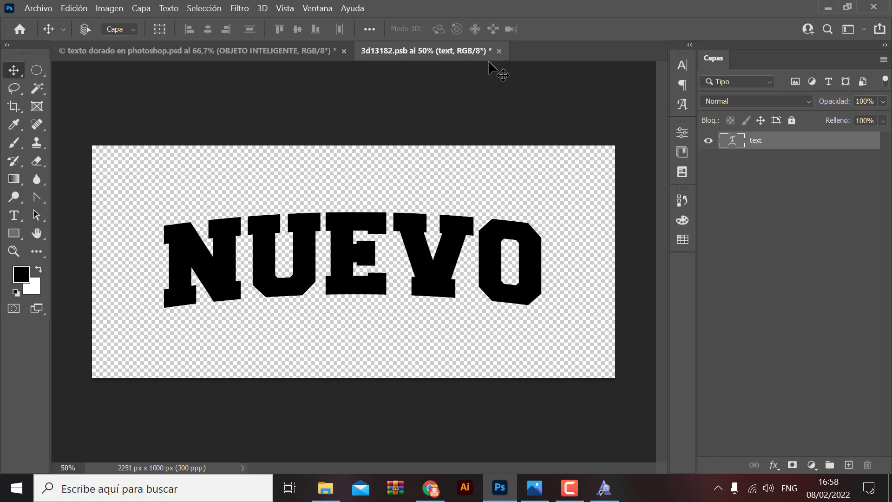
key(ctrl+s)
key(ctrl+w)
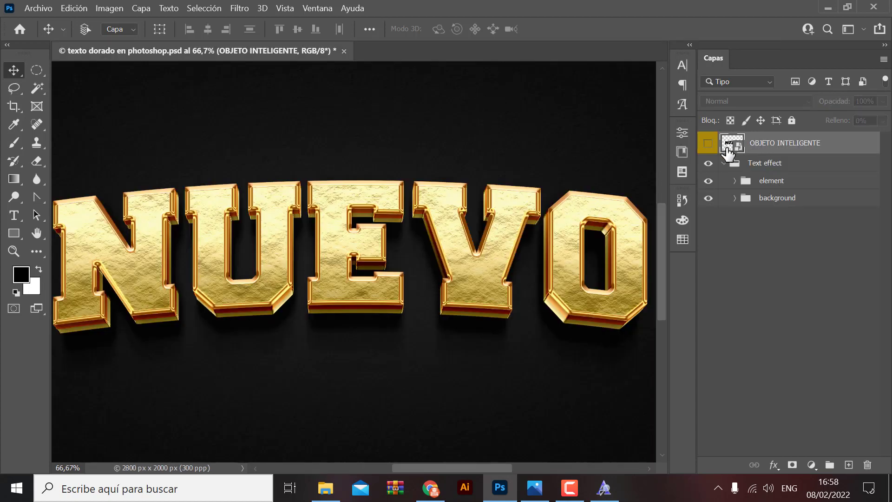
double_click(729, 144)
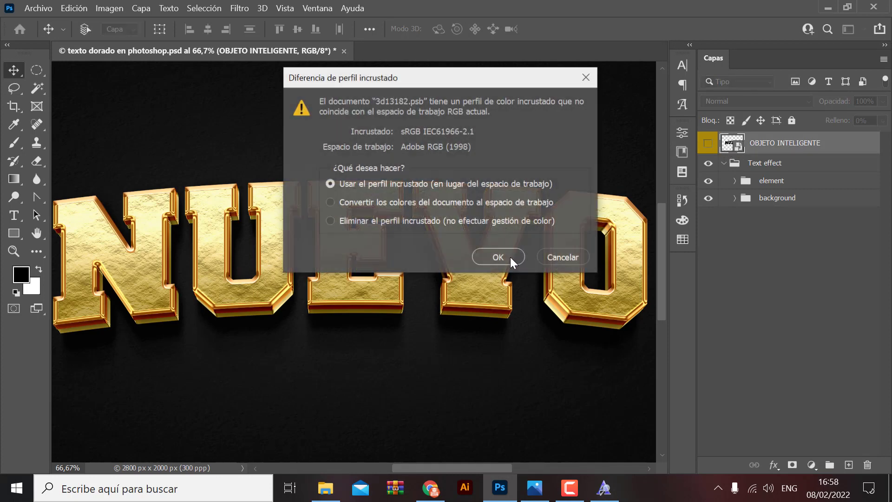
click(502, 254)
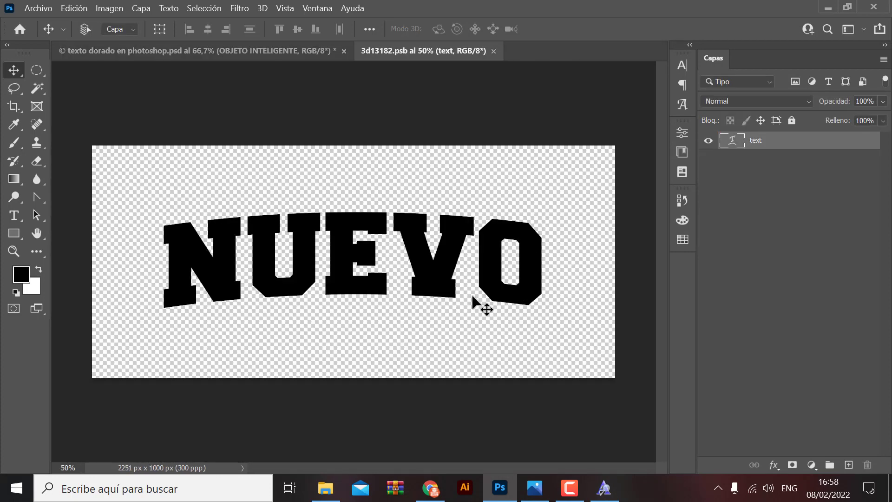
Replace NUEVO with EFECTO, nudge it slightly, save, and return to the texto dorado document
double_click(520, 301)
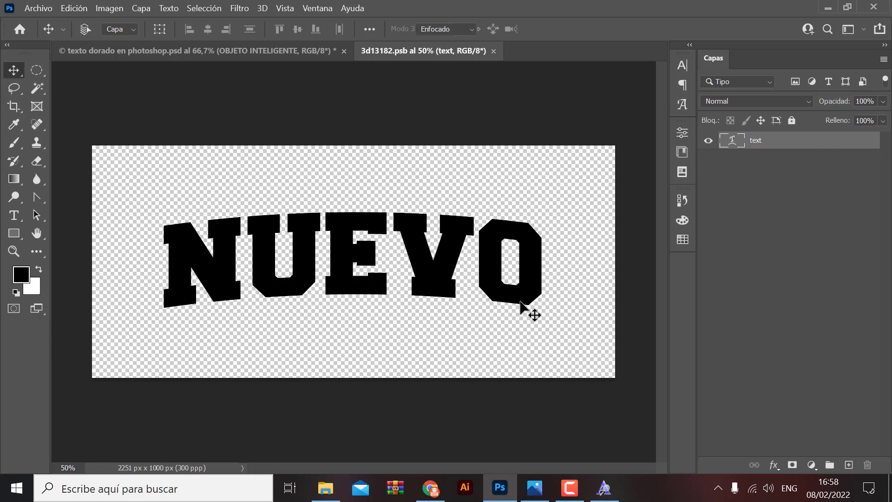
text(EFEC)
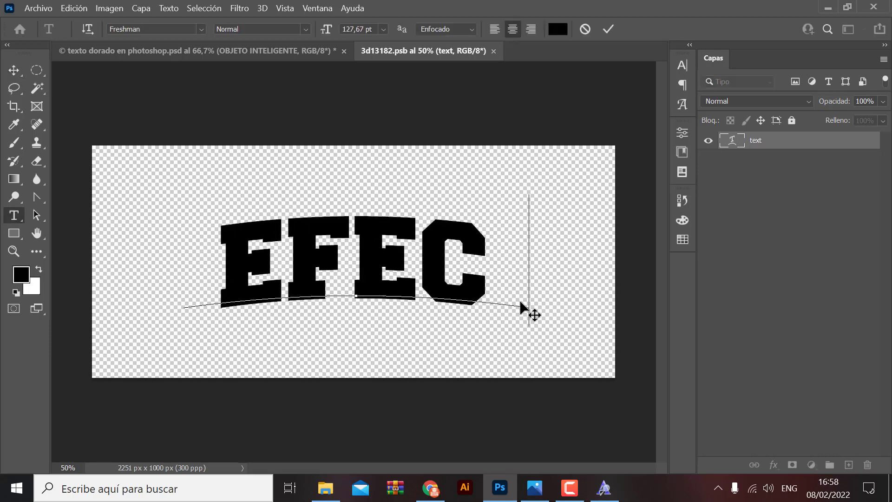
text(TO)
click(14, 69)
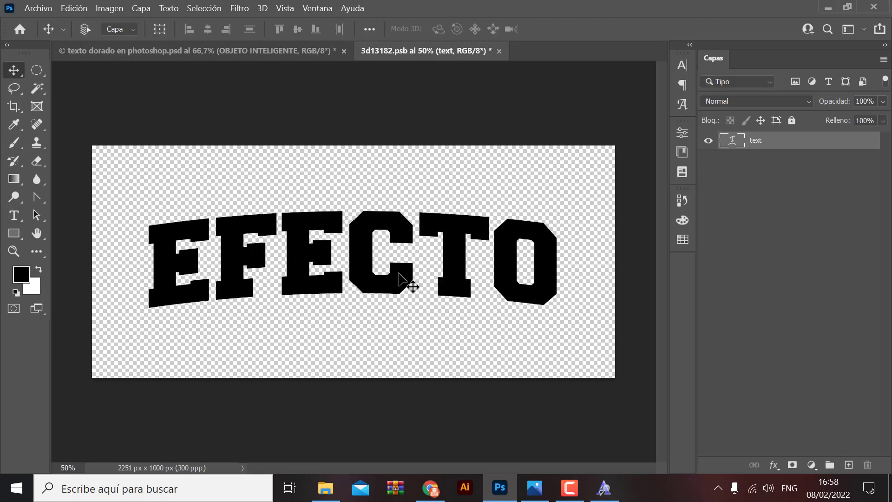
drag(401, 291, 402, 293)
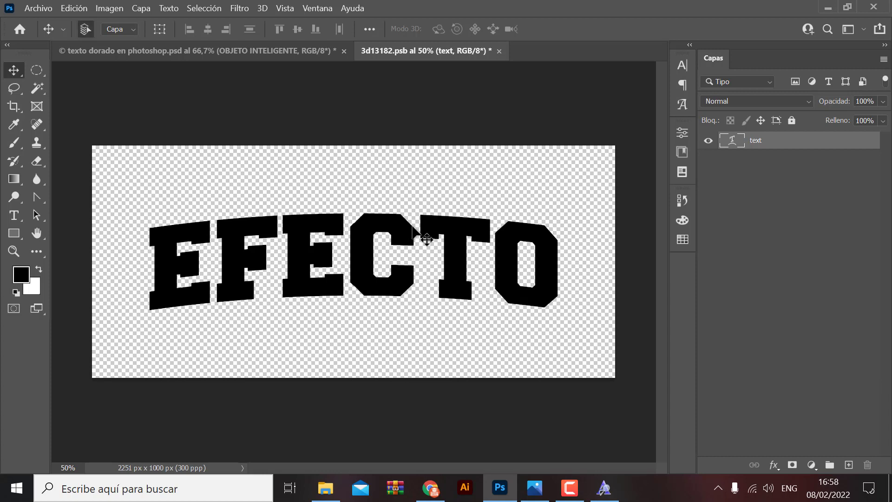
key(ctrl+s)
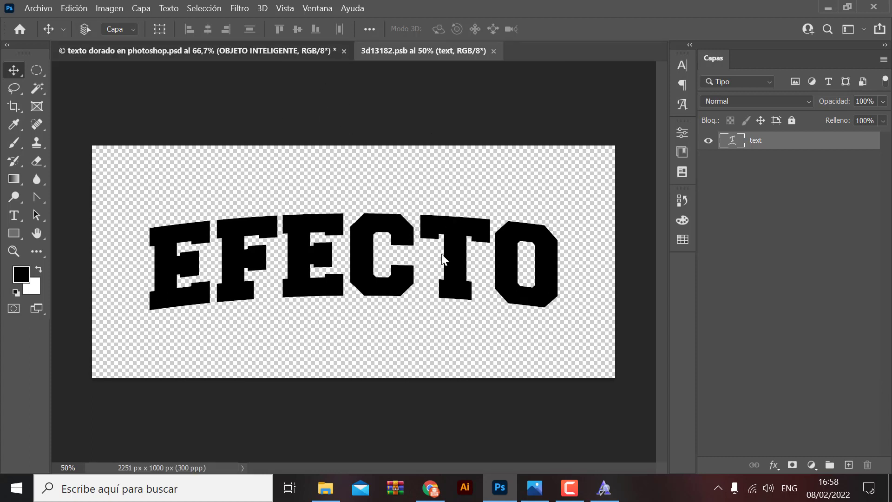
key(ctrl+Tab)
key(ctrl+minus)
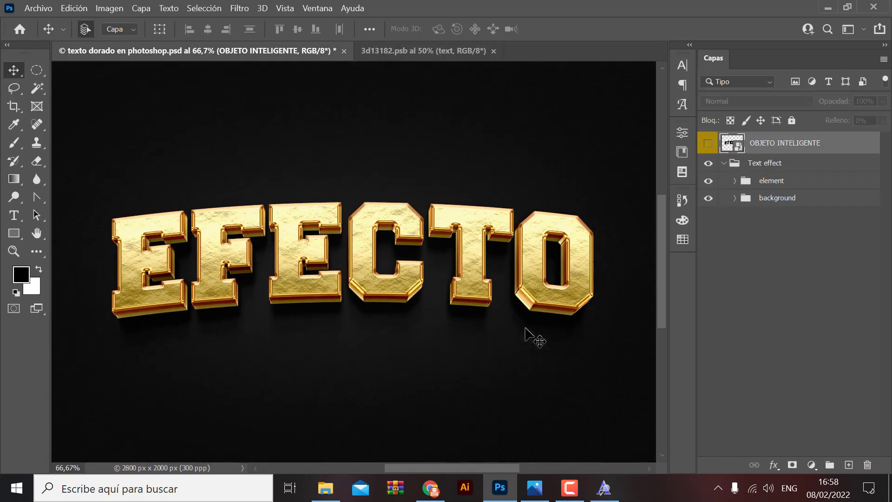
key(ctrl+minus)
key(ctrl+minus)
key(ctrl+plus)
key(ctrl+plus)
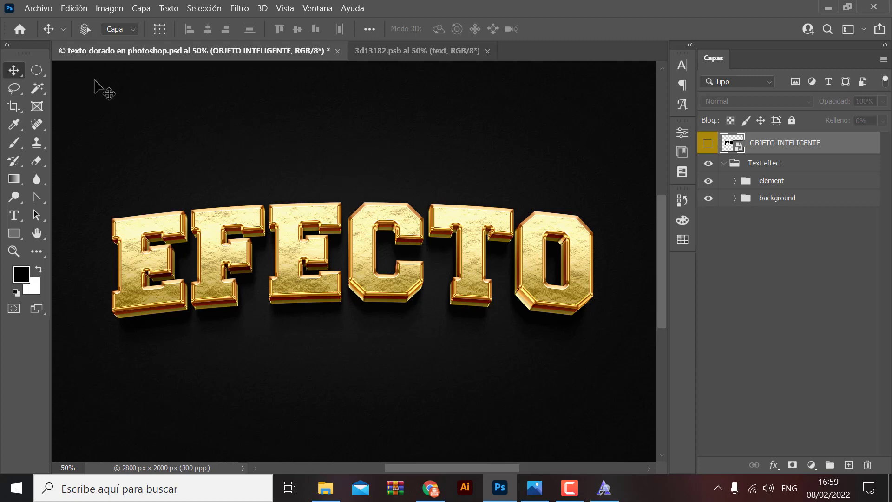
Start Save As to the Desktop, trimming the file name to 'texto dorado'
click(40, 9)
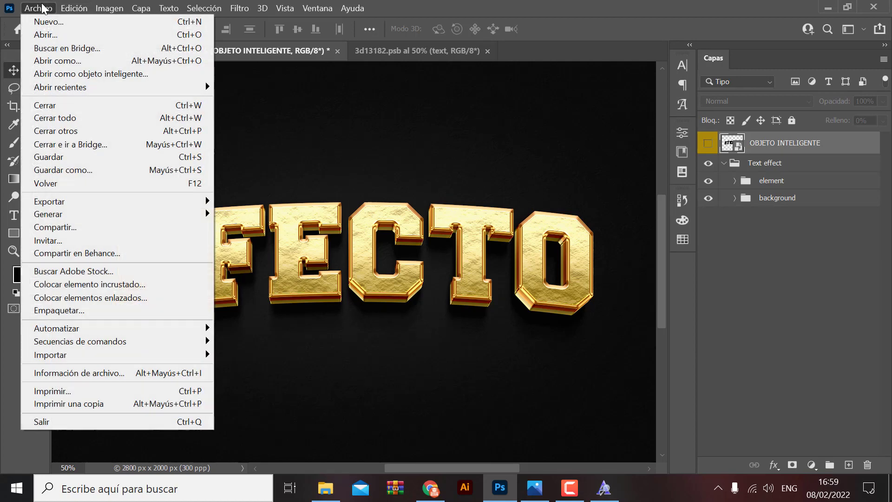
click(38, 9)
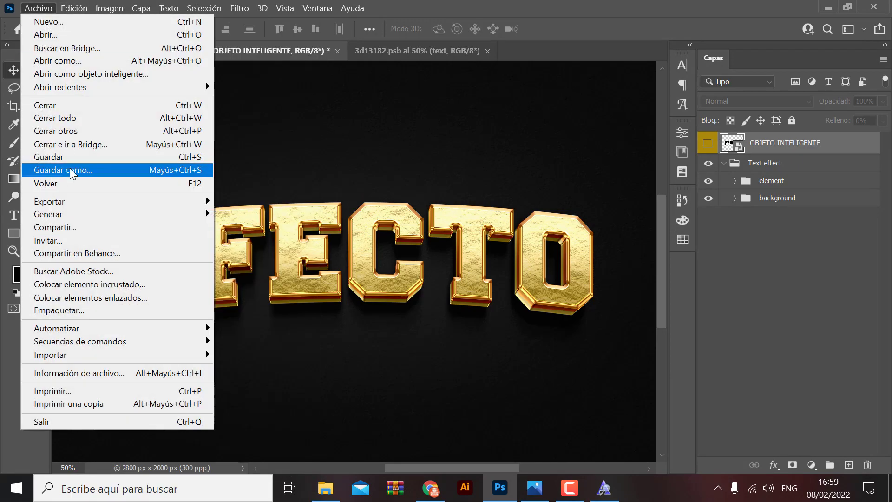
click(70, 170)
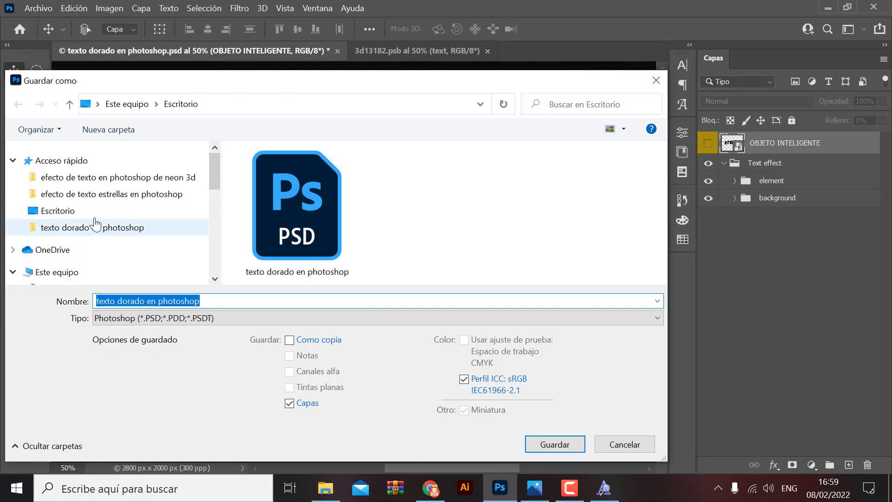
click(60, 210)
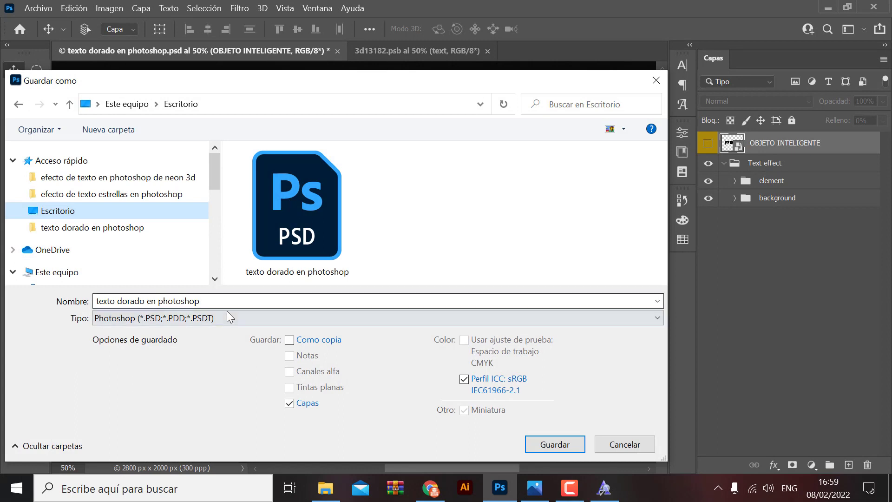
click(167, 304)
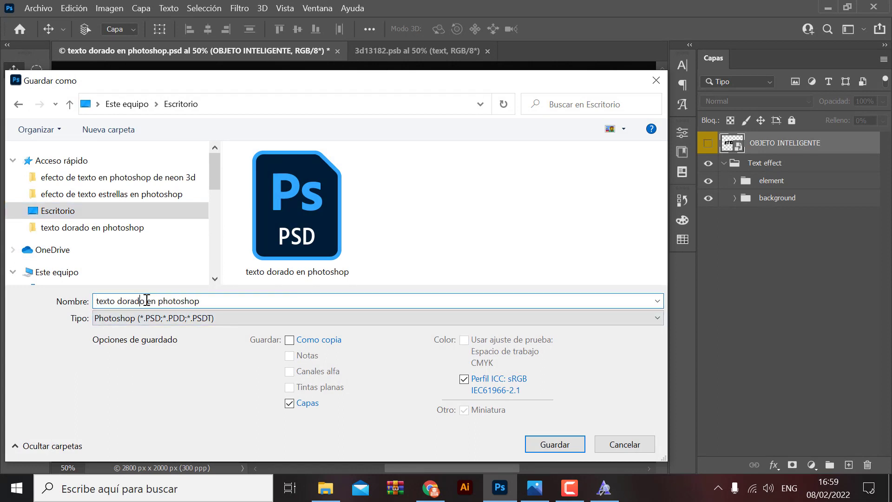
drag(145, 301, 312, 301)
key(BackSpace)
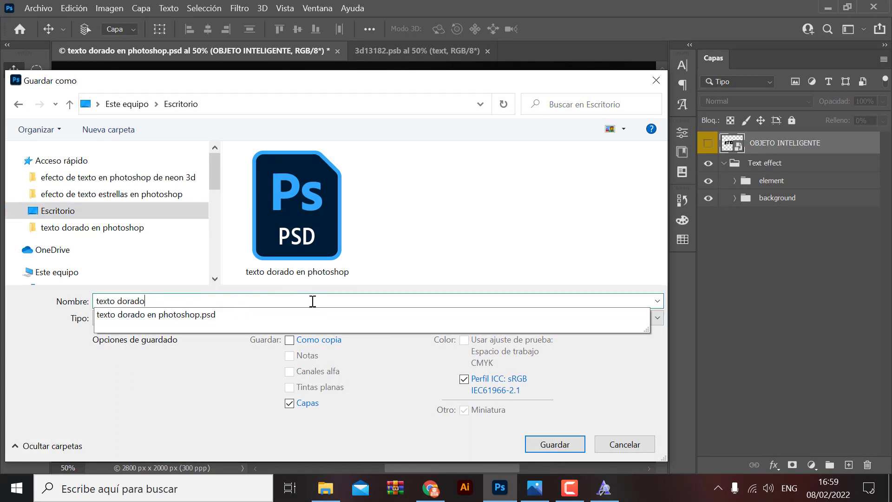
click(149, 388)
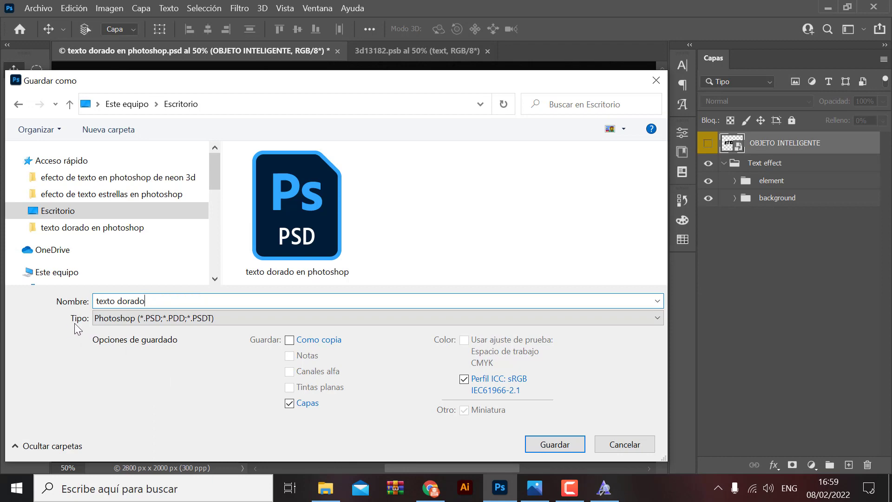
Save it in Photoshop PSD format, accept the compatibility option, and close the document
click(120, 321)
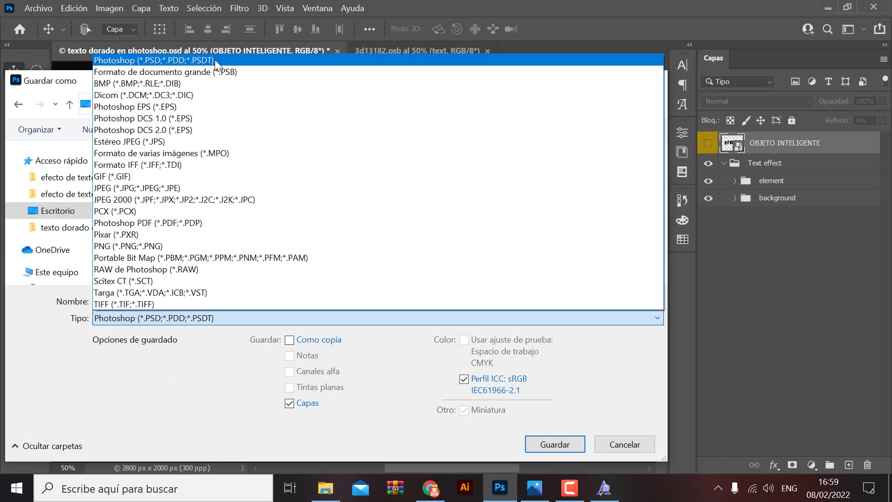
click(214, 60)
click(554, 444)
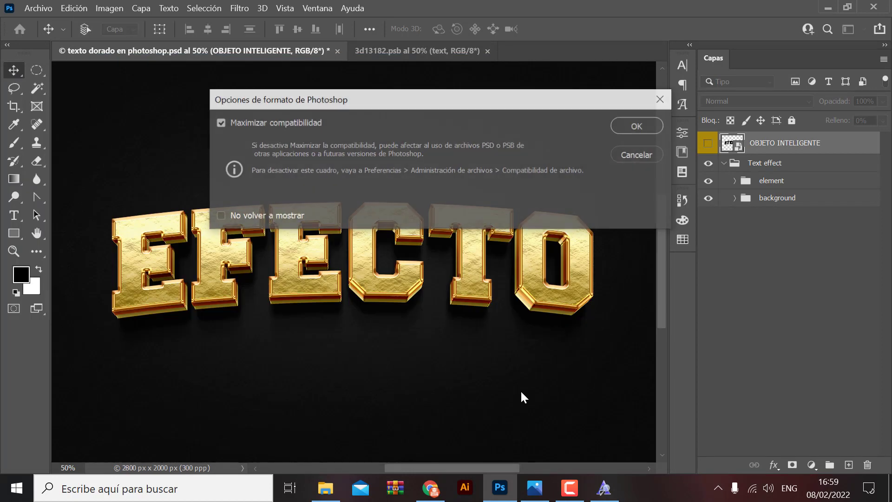
click(638, 127)
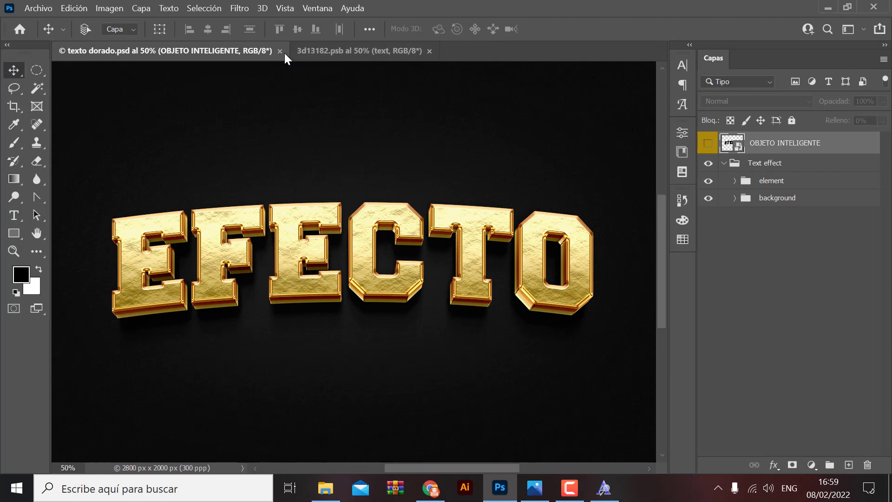
click(279, 51)
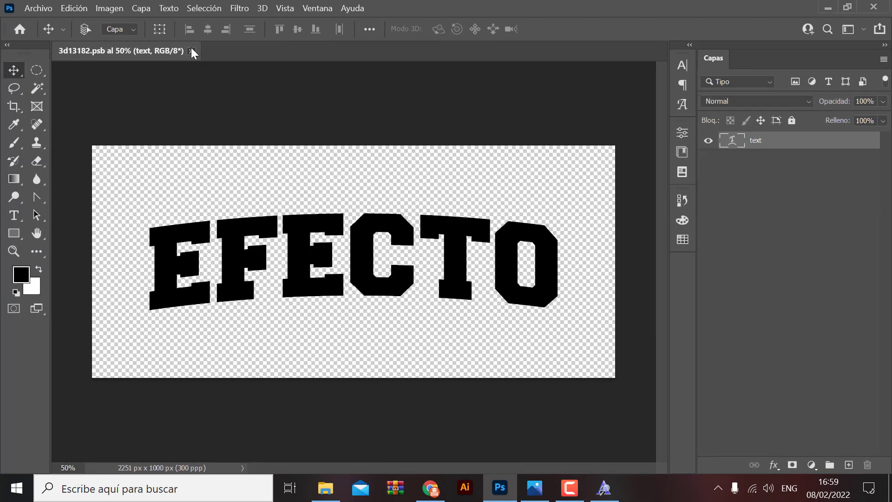
Close 3d13182.psb and reopen texto dorado.psd from the desktop, keeping its profile and hiding guides
click(191, 51)
click(889, 488)
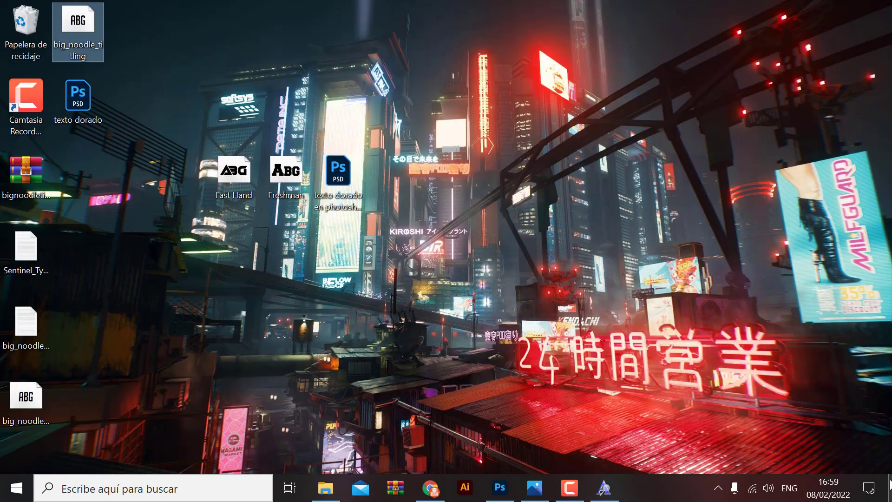
click(74, 110)
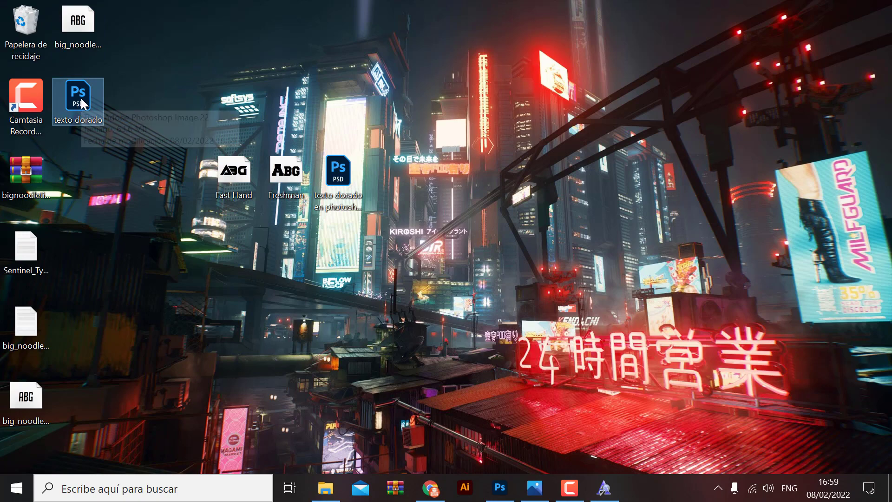
double_click(79, 105)
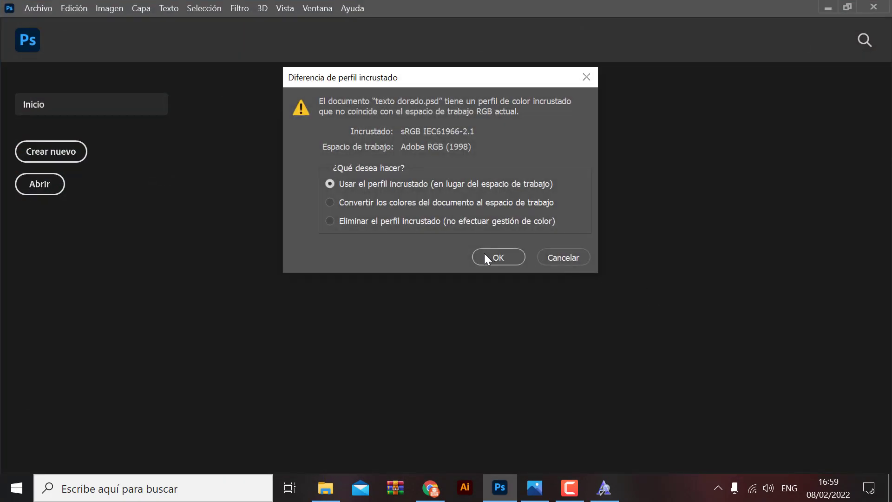
click(492, 253)
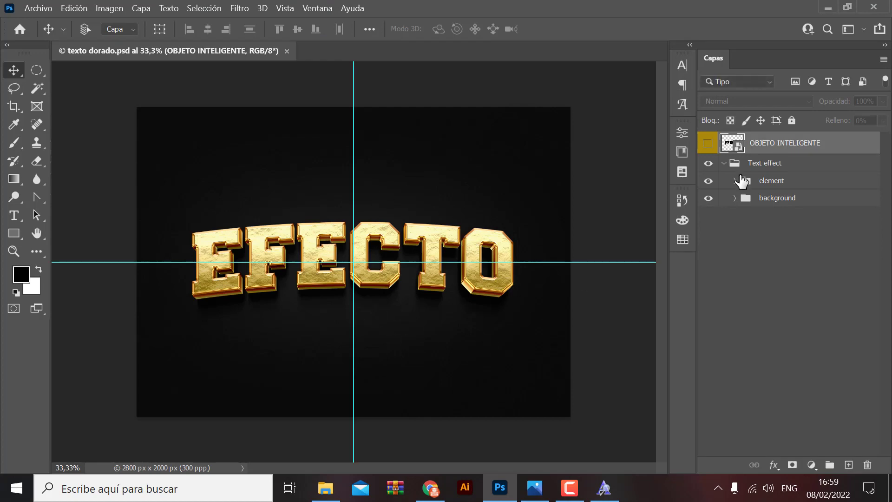
key(ctrl+plus)
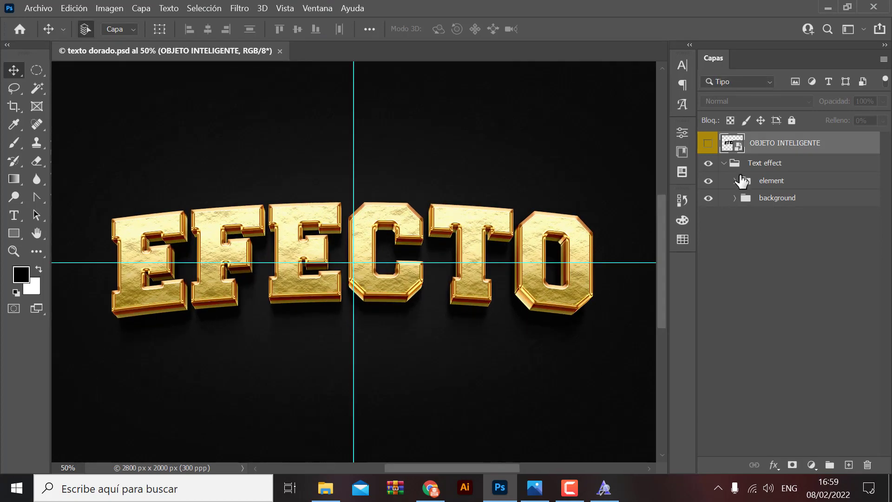
key(ctrl+h)
key(ctrl+minus)
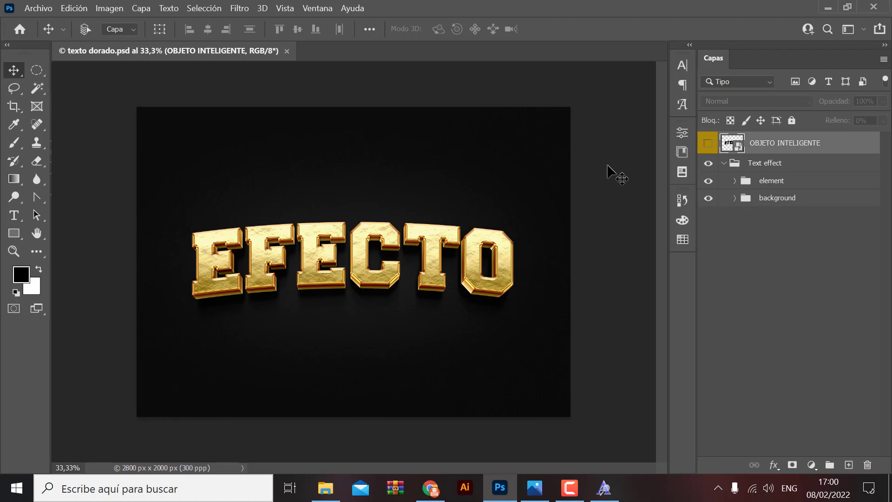
Save a JPEG copy named texto dorado to the Desktop at maximum quality 12
click(38, 8)
click(81, 170)
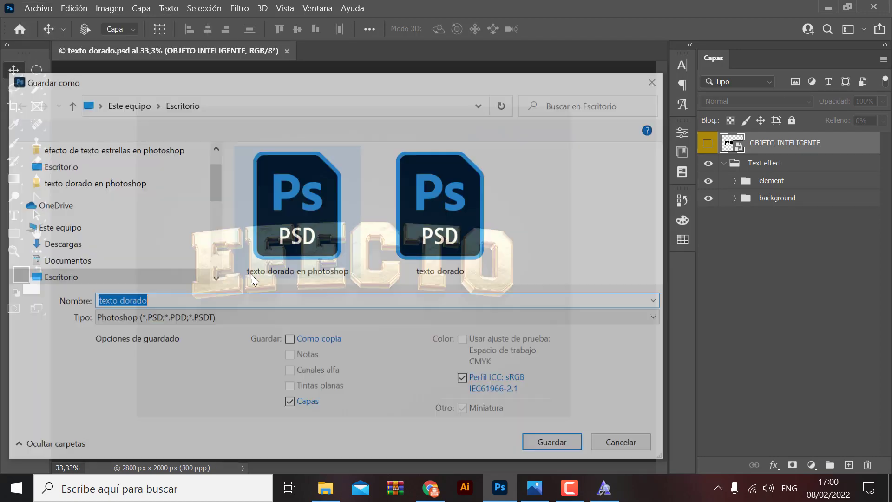
click(61, 174)
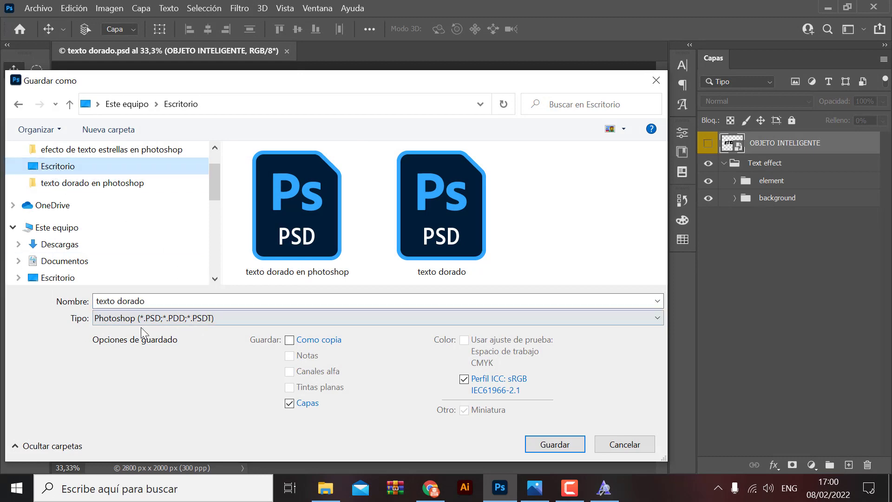
click(151, 317)
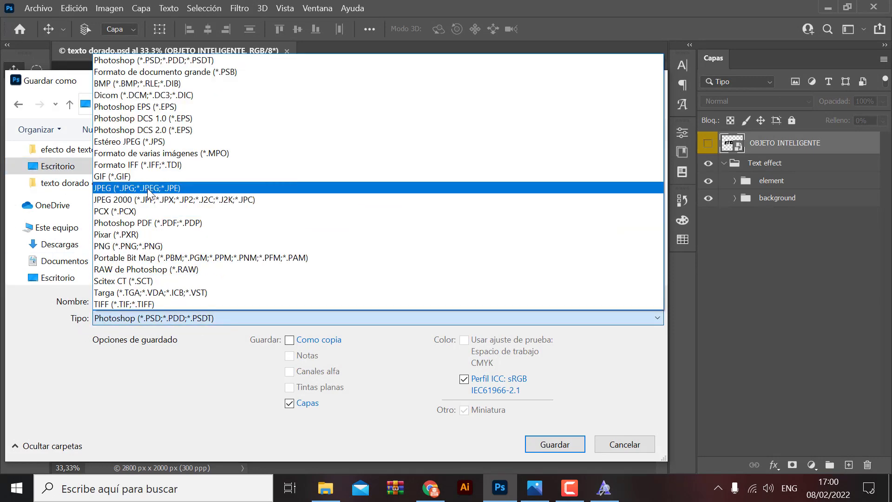
click(185, 188)
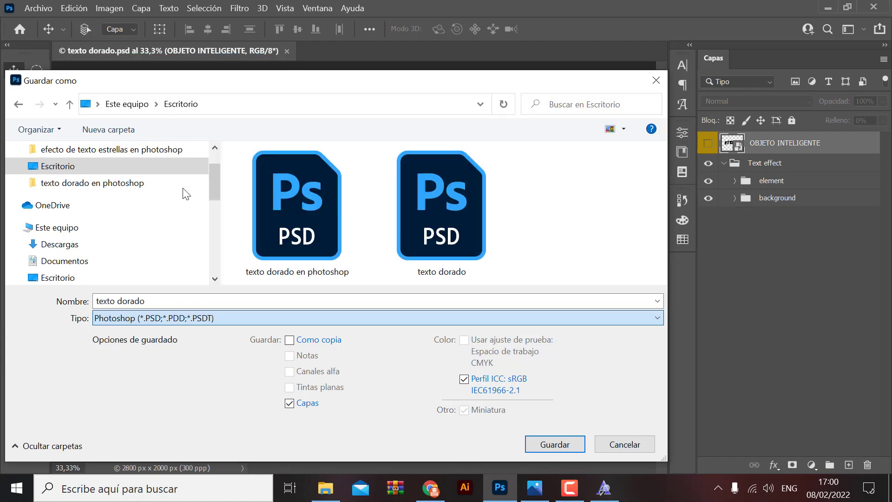
click(555, 444)
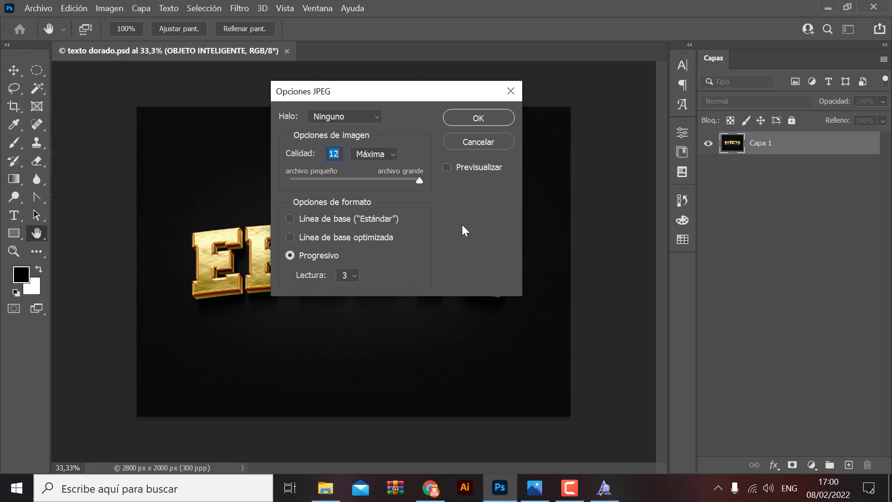
drag(420, 180, 354, 181)
mouse_move(342, 185)
mouse_down()
mouse_move(329, 189)
mouse_move(456, 189)
mouse_up()
click(478, 122)
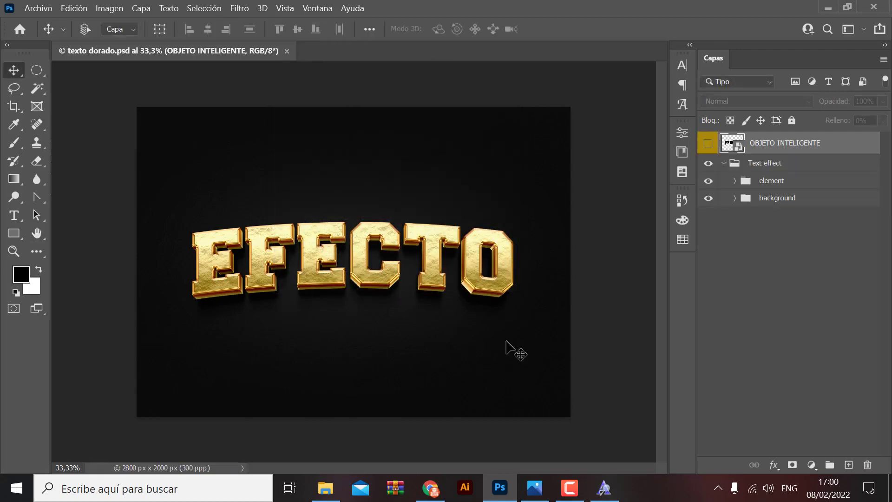
click(890, 488)
Open texto dorado.jpg in Photos to check the export, then return to Photoshop
click(85, 184)
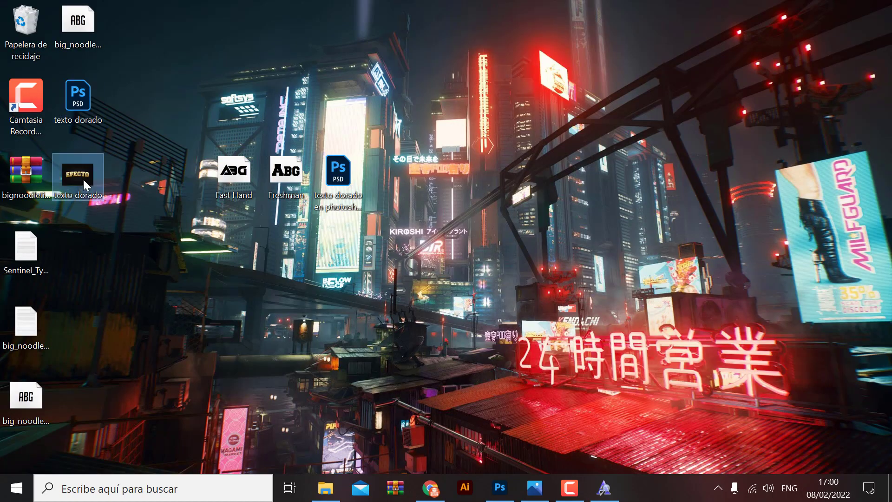
double_click(82, 174)
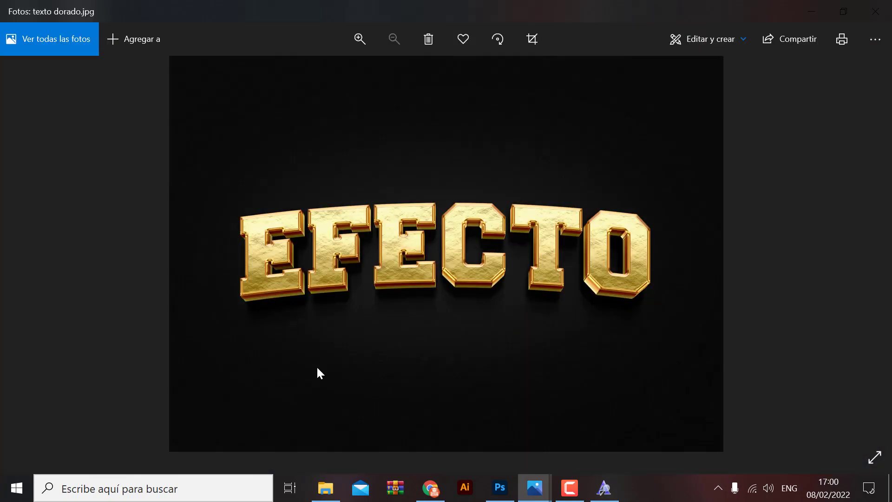
click(810, 11)
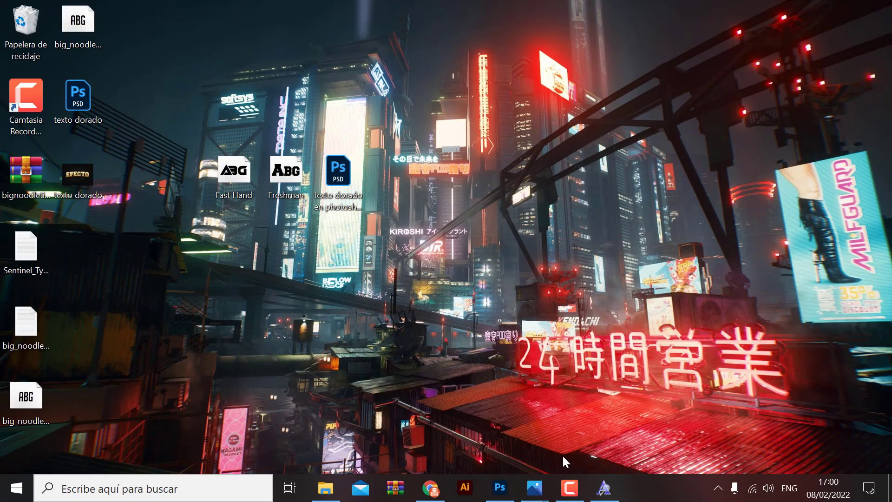
click(499, 487)
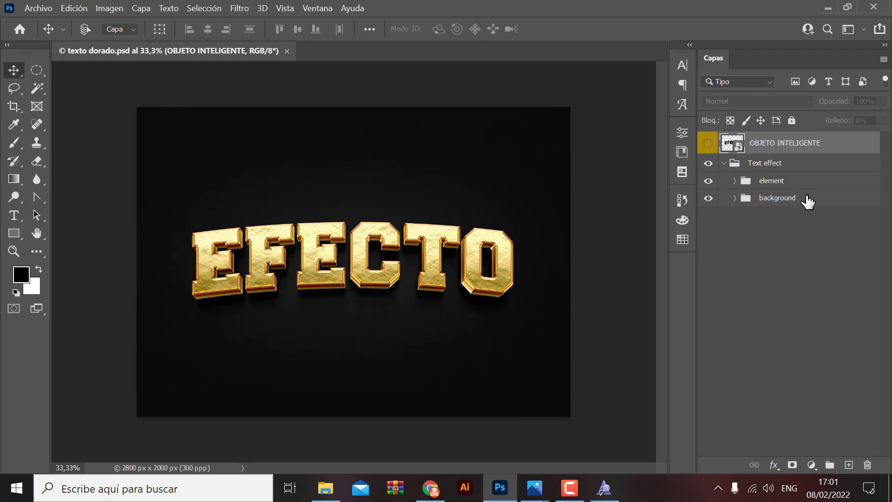
Select the background group and turn its visibility off, leaving EFECTO on transparency
click(786, 200)
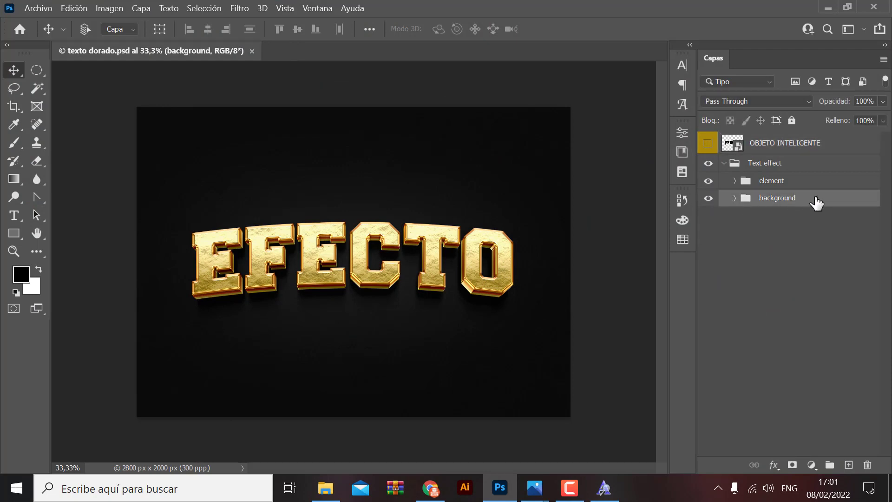
click(707, 199)
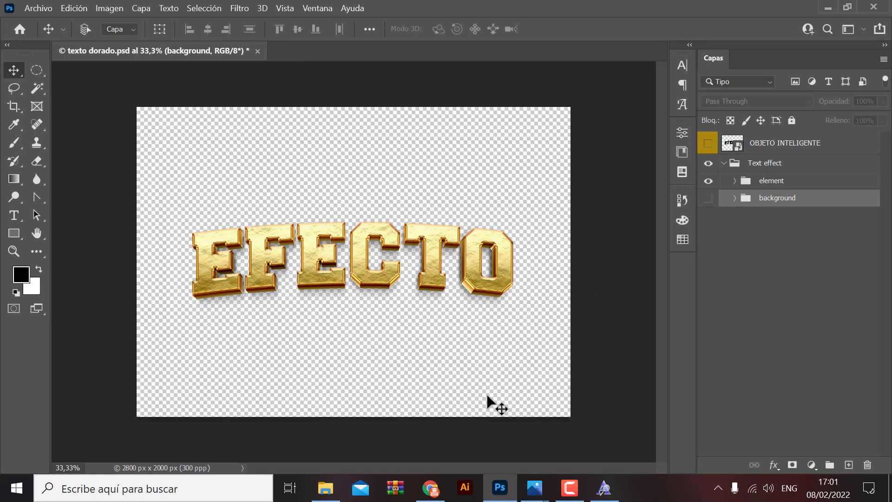
click(708, 198)
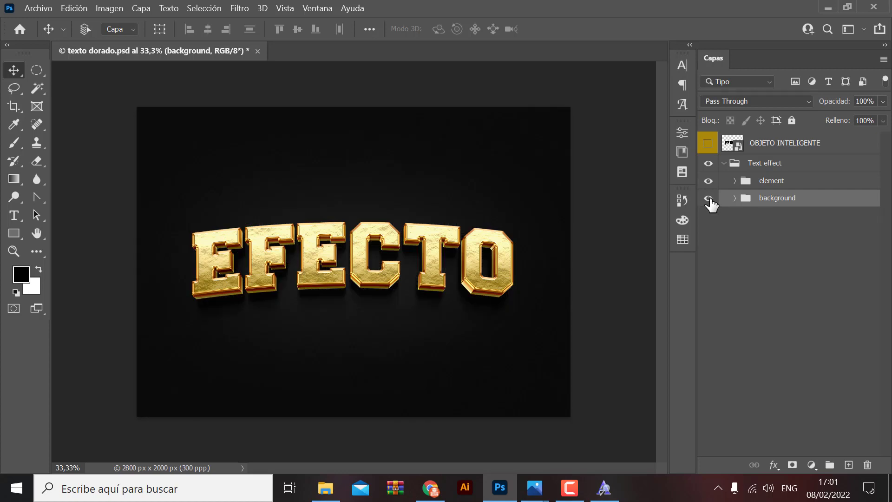
click(708, 198)
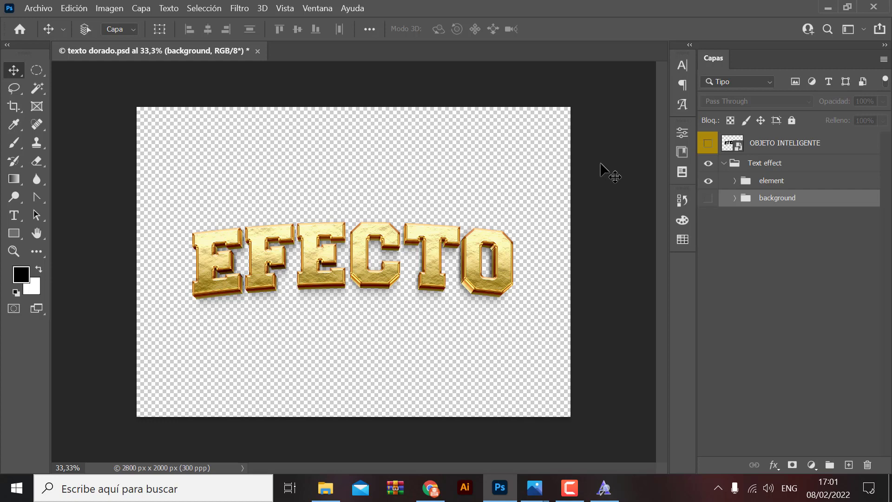
Save a PNG copy named texto dorado to the Desktop with the default PNG options
click(38, 7)
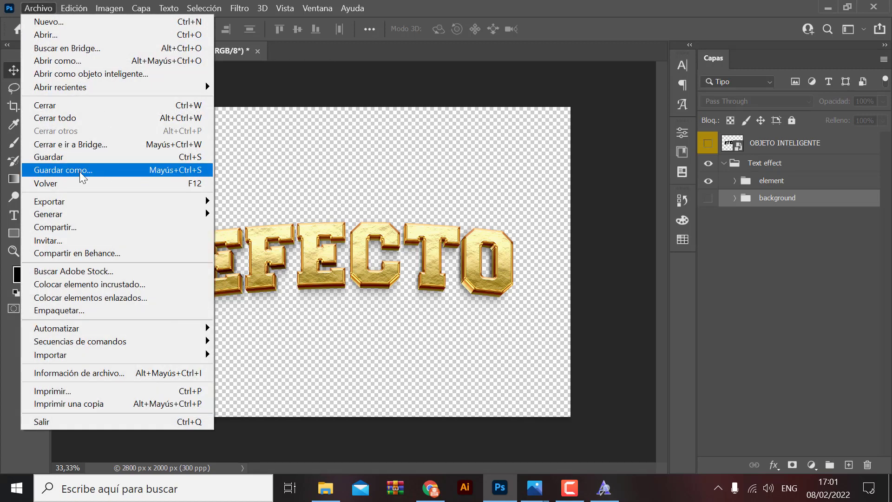
click(72, 170)
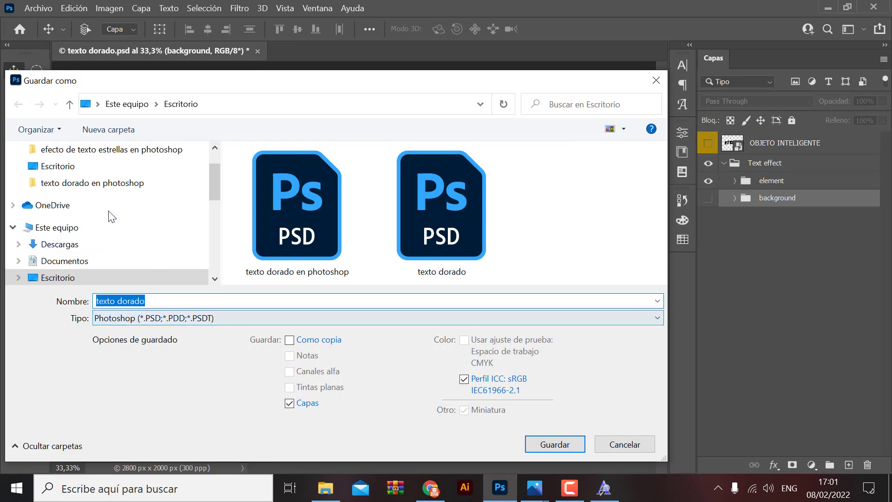
click(60, 166)
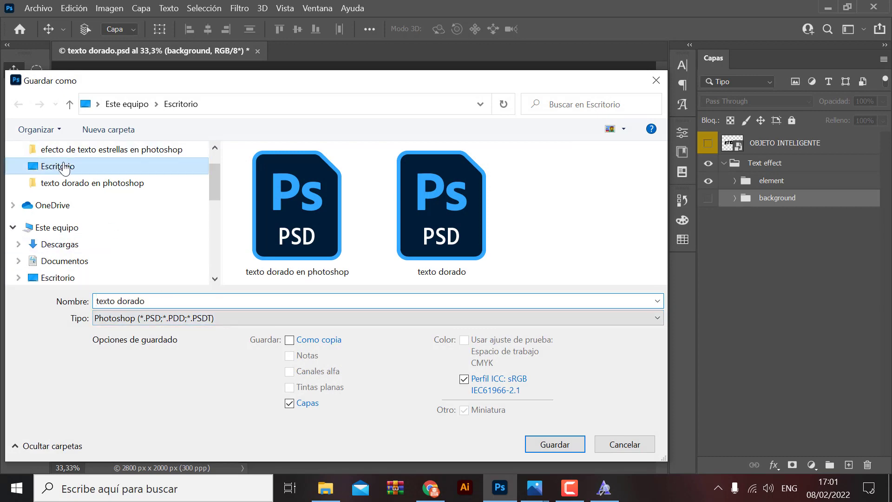
click(116, 318)
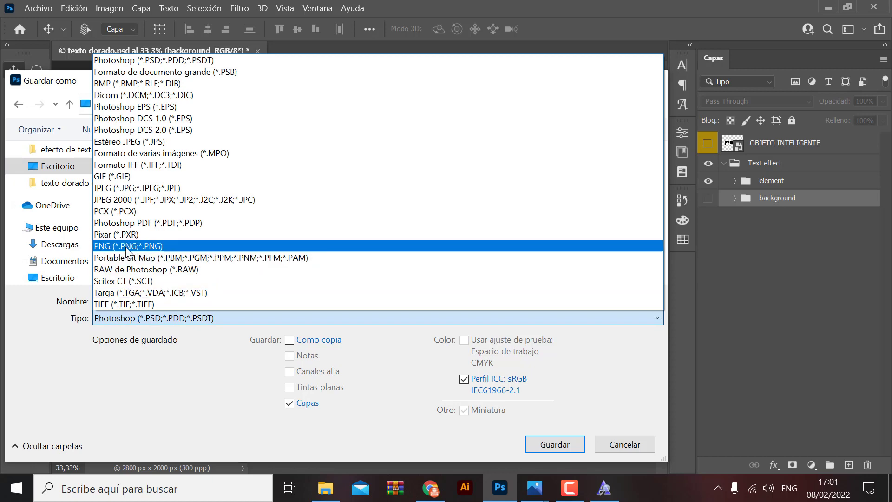
click(148, 248)
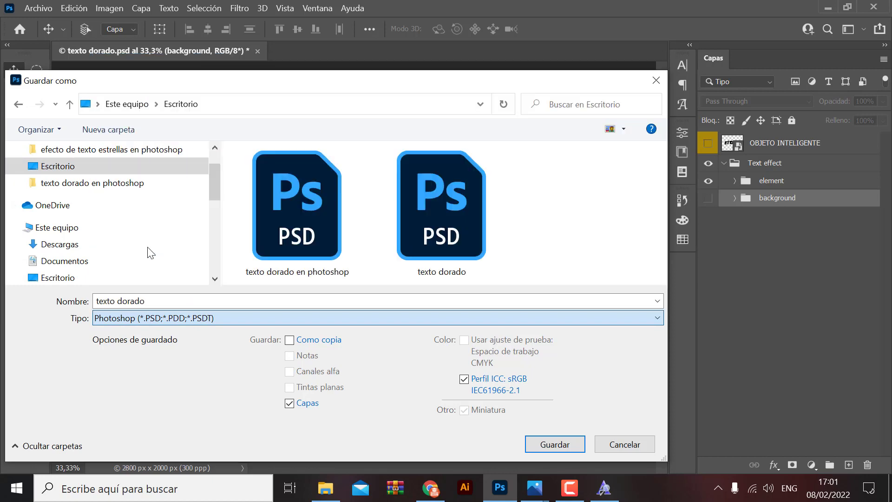
click(566, 444)
click(576, 135)
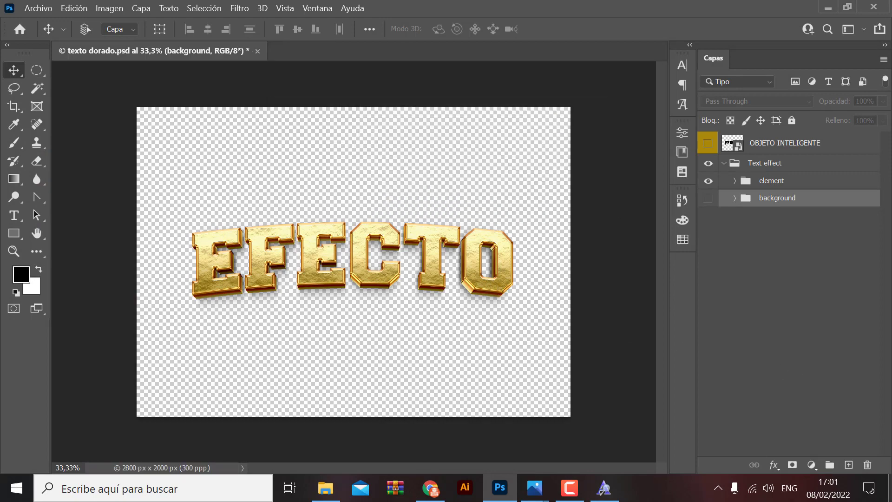
key(super+d)
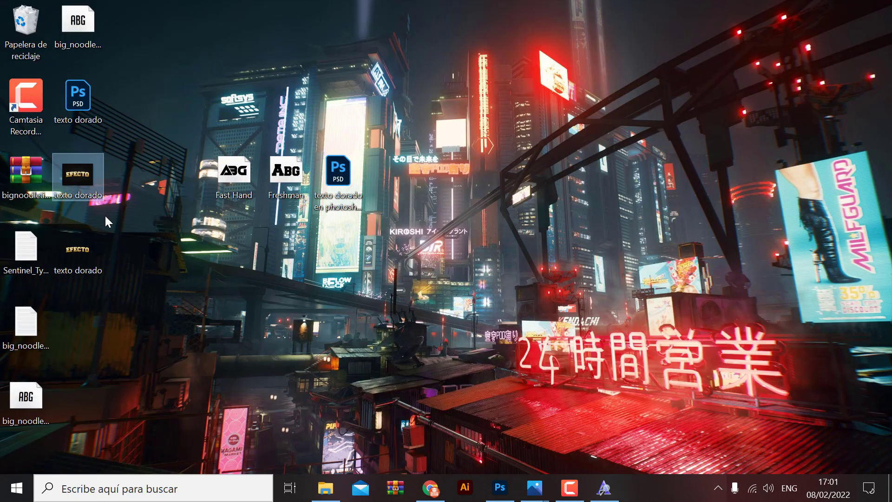
Preview texto dorado.jpg and texto dorado.png in Photos, closing each after checking
double_click(86, 179)
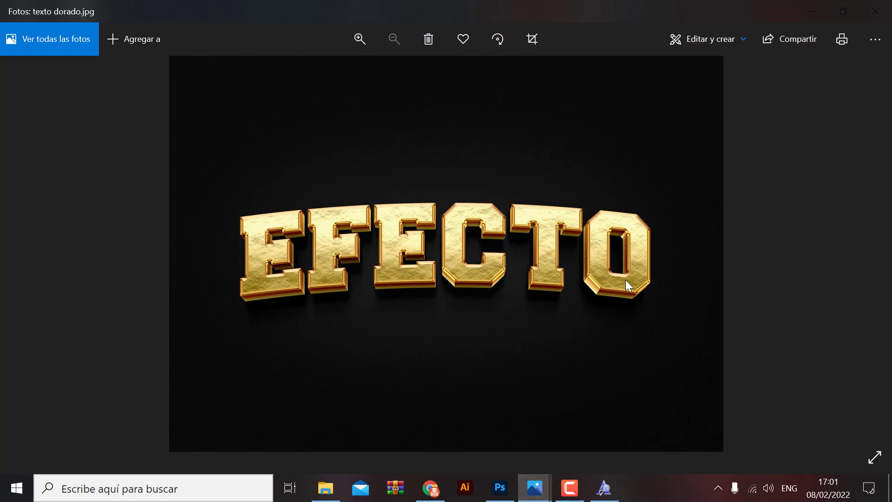
click(875, 11)
double_click(85, 251)
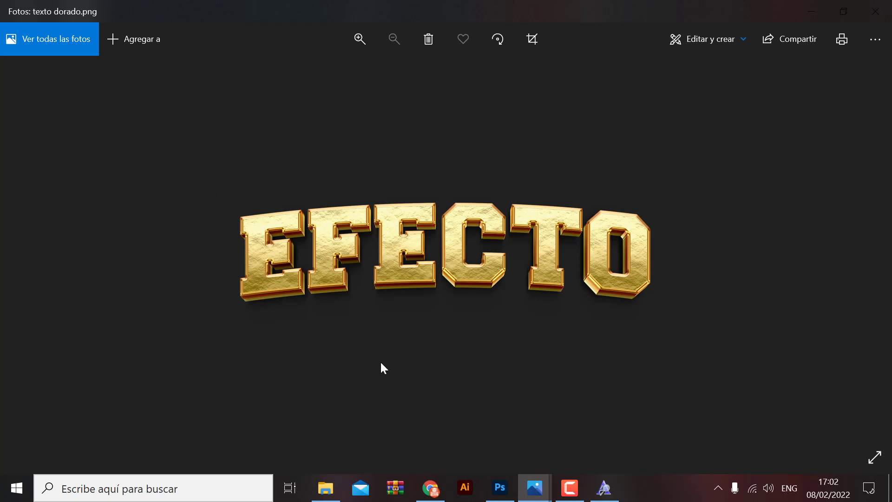
click(868, 19)
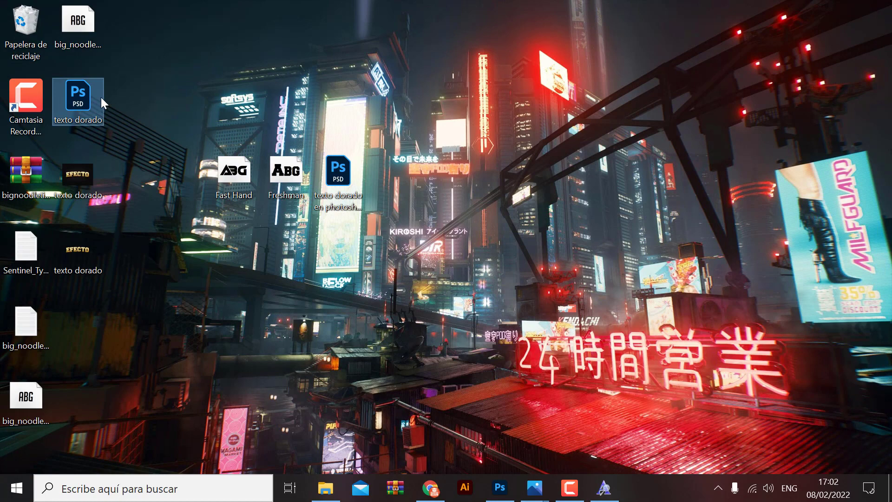
click(87, 247)
Back in Photoshop, make the background group visible, collapse the Layers panel, and zoom in
click(499, 487)
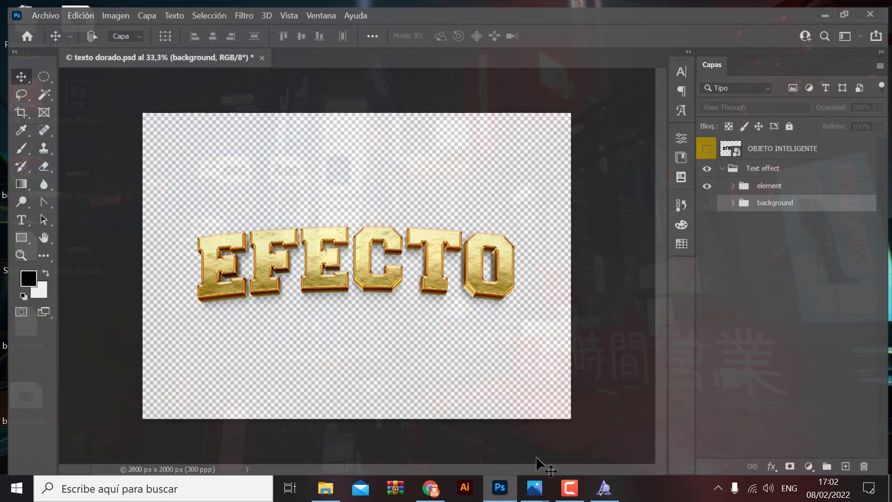
click(708, 197)
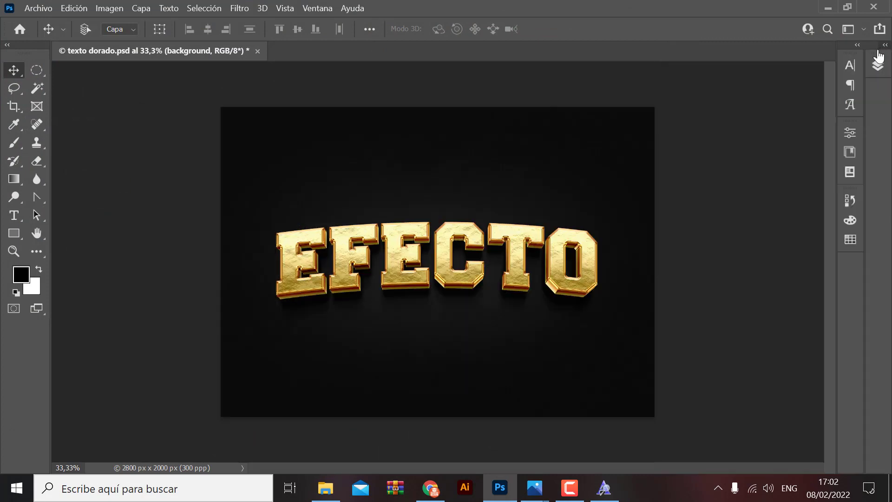
click(885, 45)
key(ctrl+plus)
key(ctrl+plus)
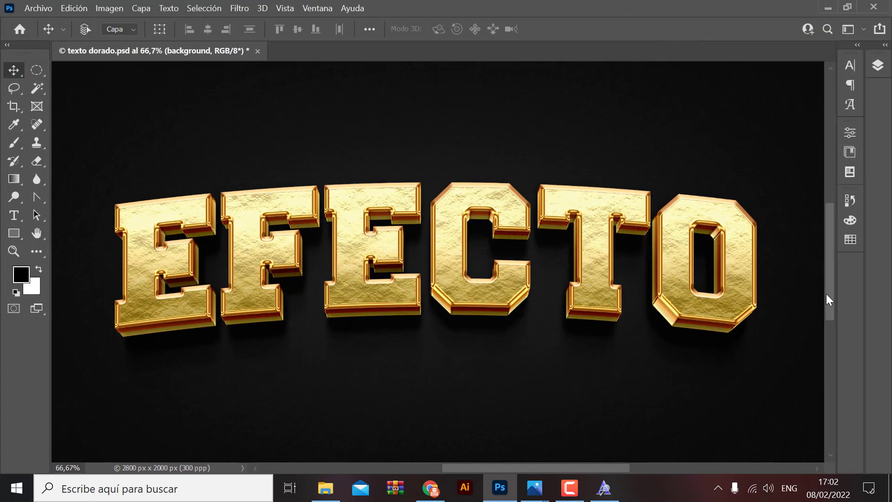